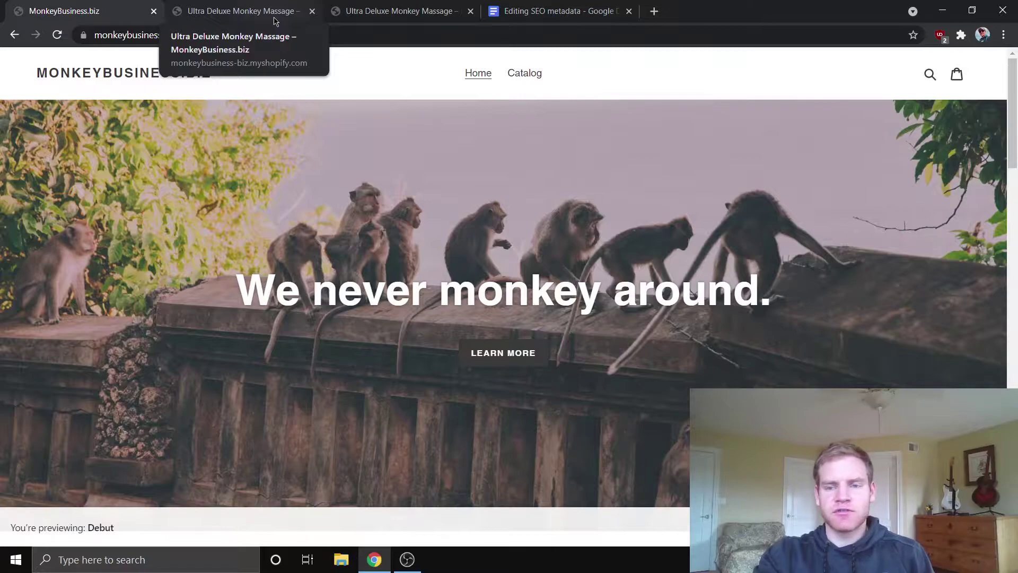
# - Review the $10 Ultra Deluxe Monkey Massage page, highlighting its title and $10.00 price
pyautogui.click(274, 22)
pyautogui.moveTo(513, 150); pyautogui.dragTo(704, 162)
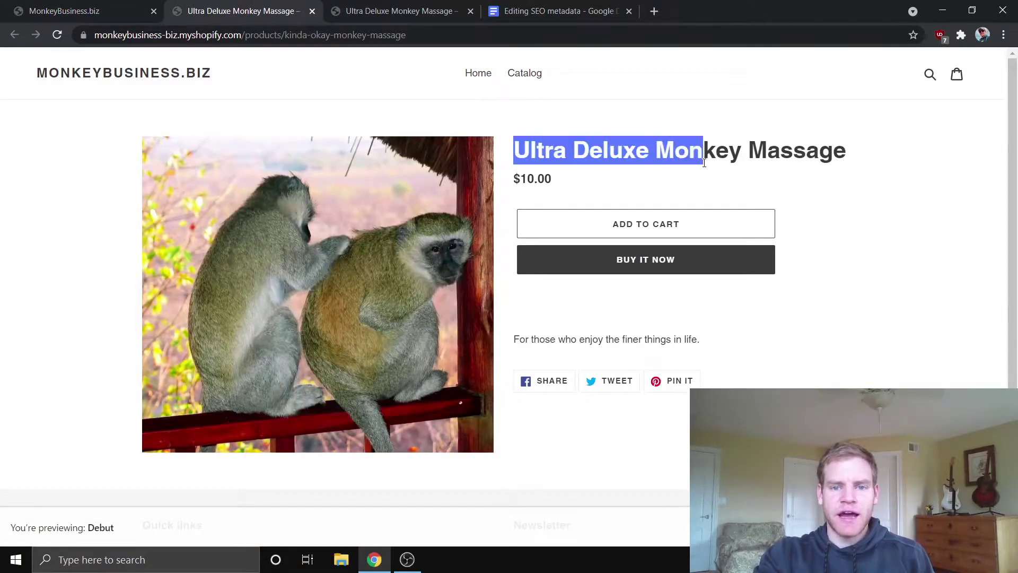
pyautogui.click(704, 162)
pyautogui.moveTo(513, 151); pyautogui.dragTo(818, 168)
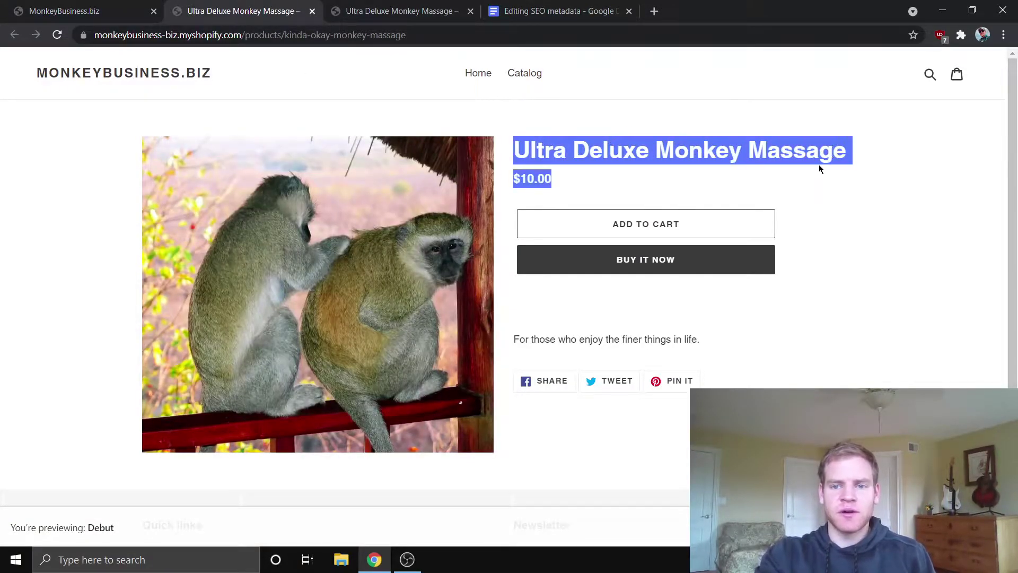
pyautogui.click(834, 168)
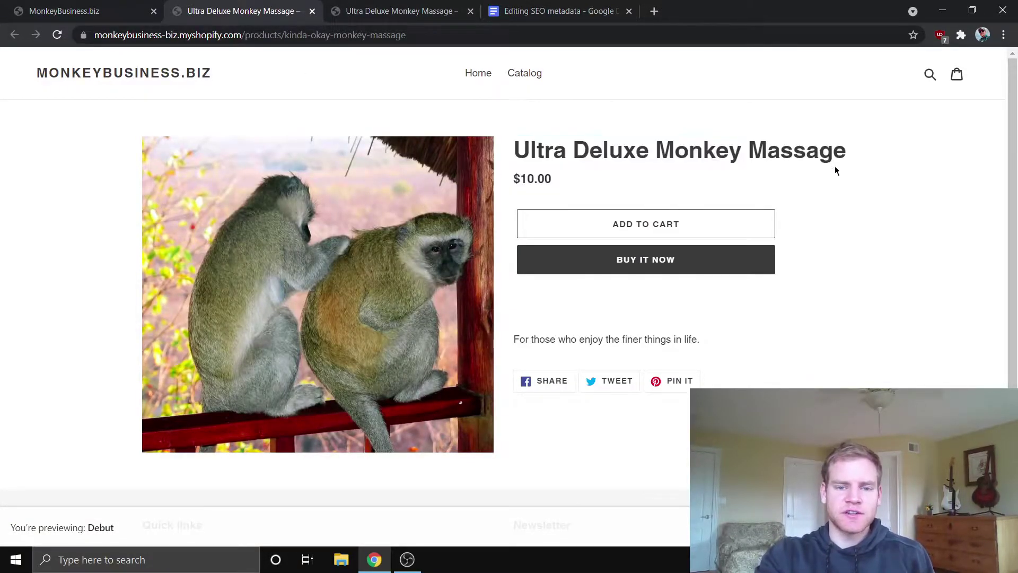
pyautogui.moveTo(554, 180); pyautogui.dragTo(521, 182)
pyautogui.click(521, 181)
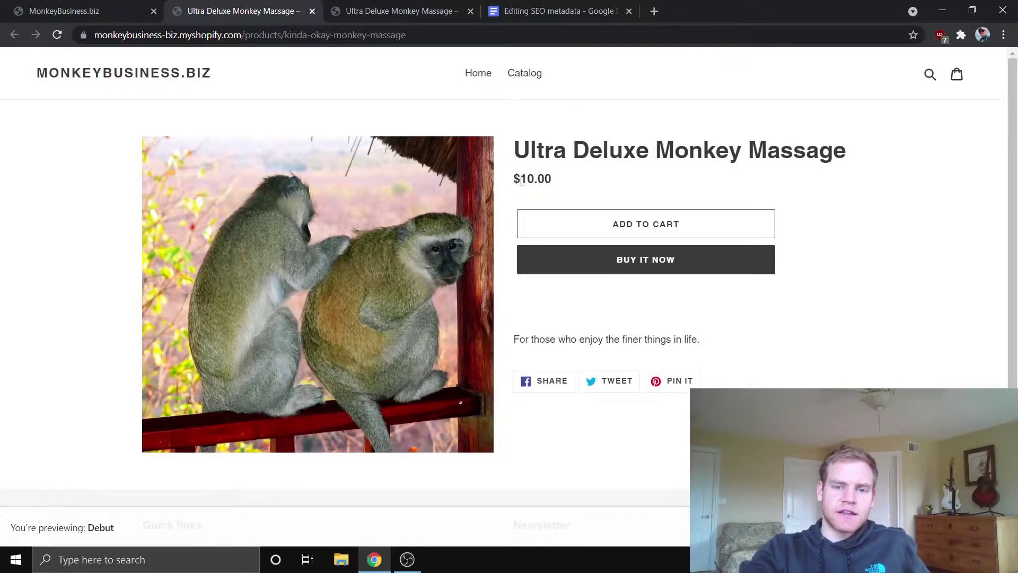
# - Compare the $1,000,000.00 duplicate's price against the $10 product page
pyautogui.click(400, 19)
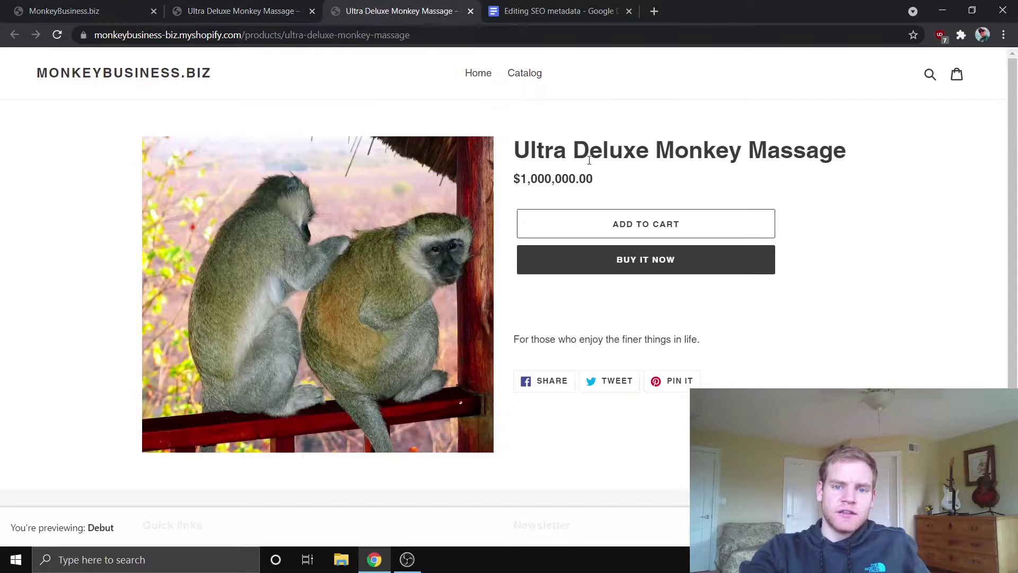
pyautogui.moveTo(594, 179); pyautogui.dragTo(517, 178)
pyautogui.click(517, 178)
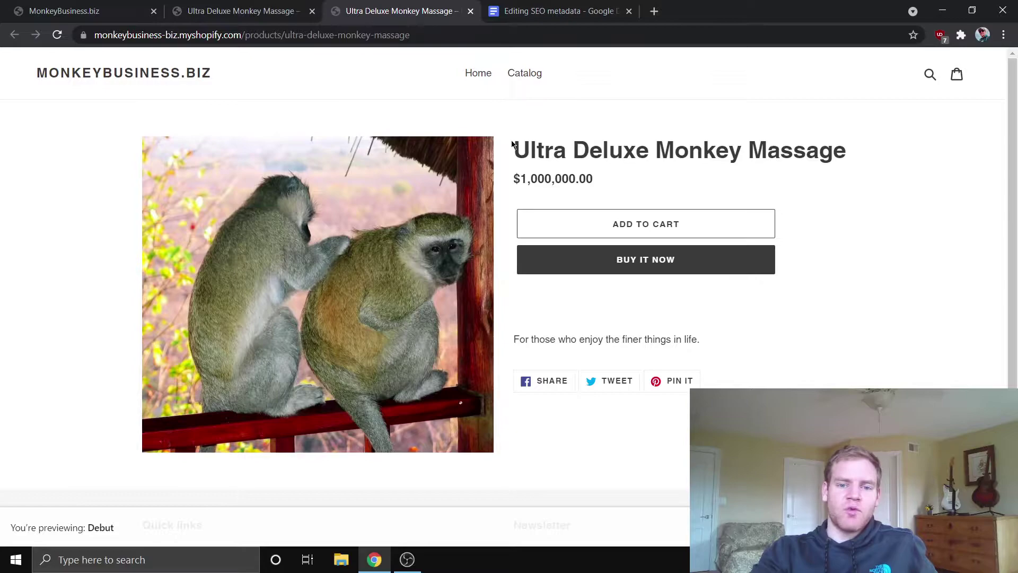
pyautogui.moveTo(552, 207); pyautogui.dragTo(586, 186)
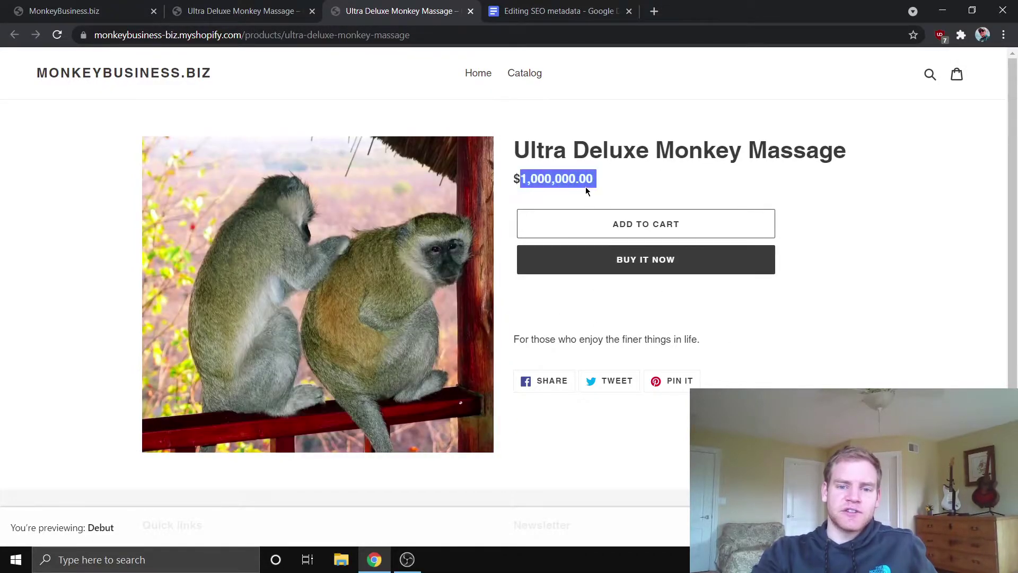
pyautogui.click(585, 187)
pyautogui.click(265, 12)
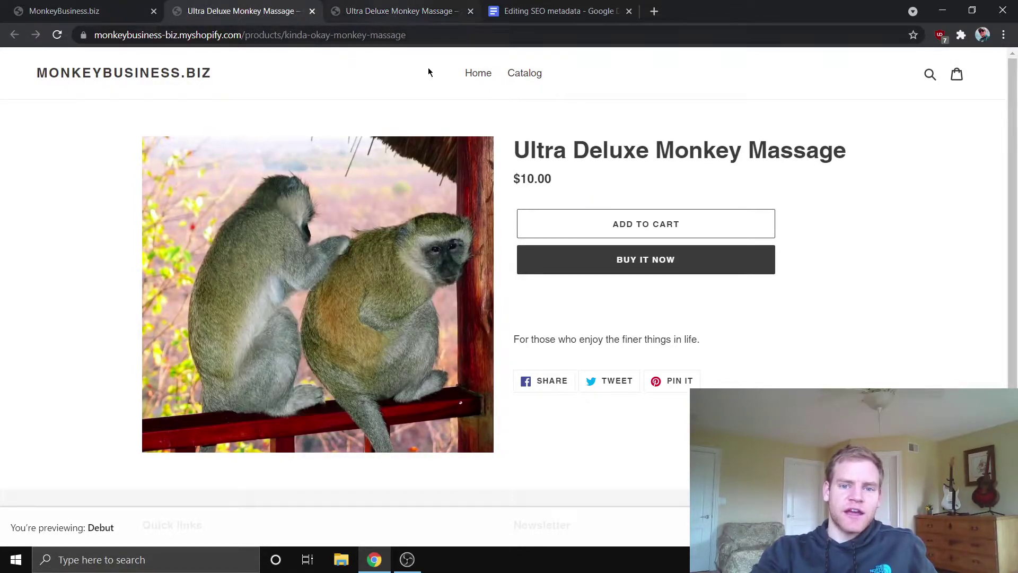
pyautogui.click(393, 16)
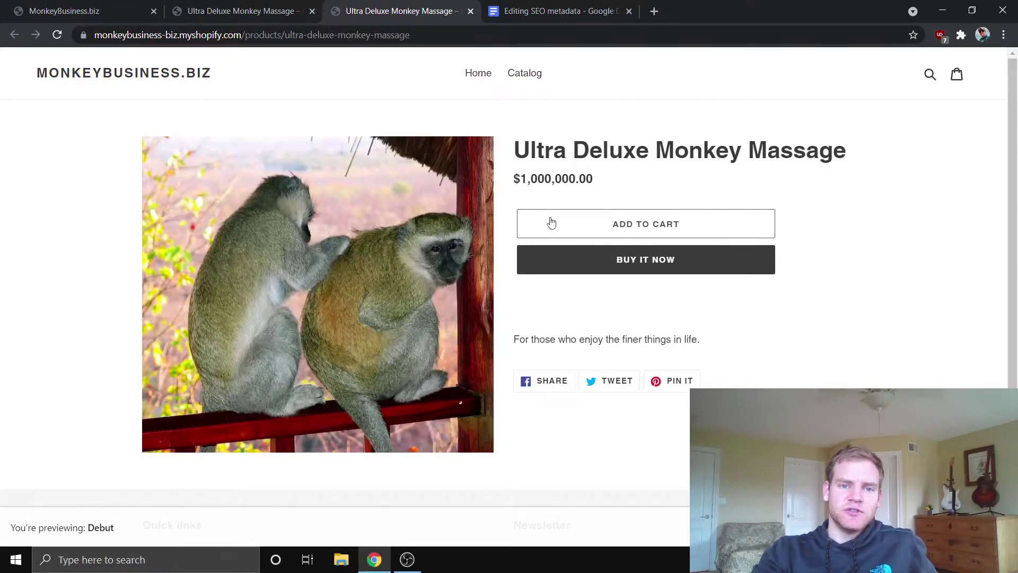
# - From the store home page, search the storefront for 'monkey massage'
pyautogui.click(244, 10)
pyautogui.click(69, 10)
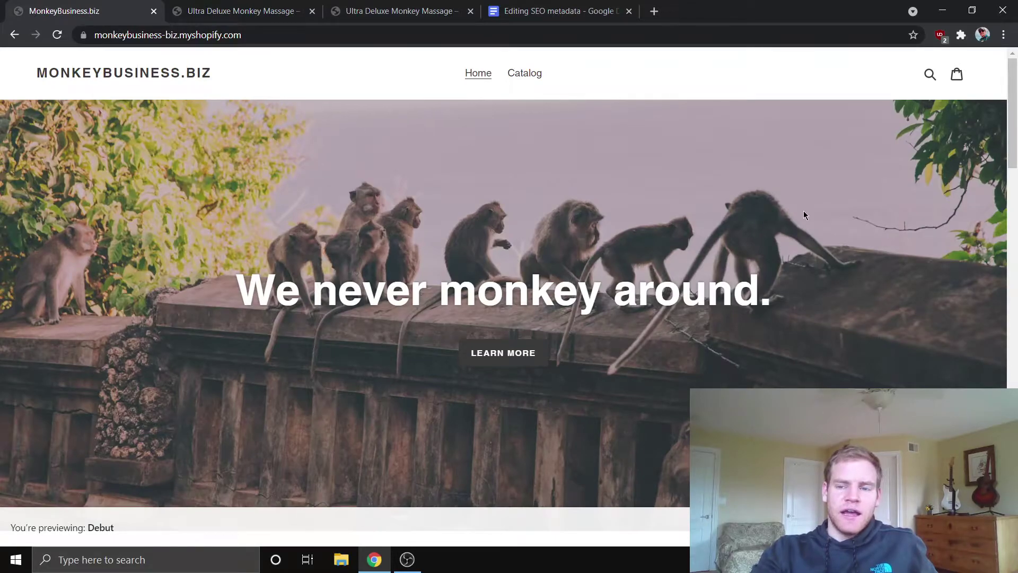
pyautogui.click(928, 77)
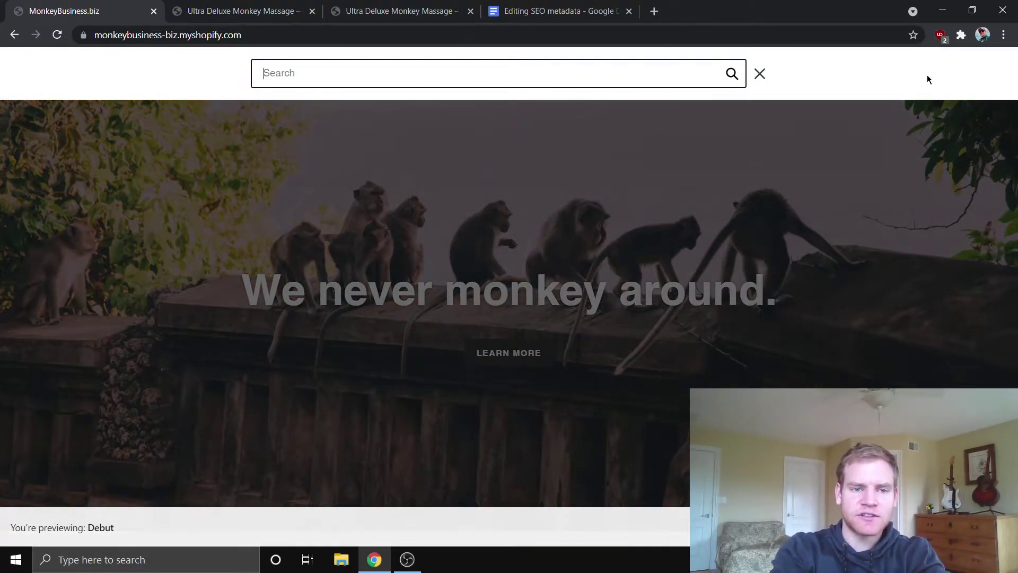
pyautogui.write('monkey massag')
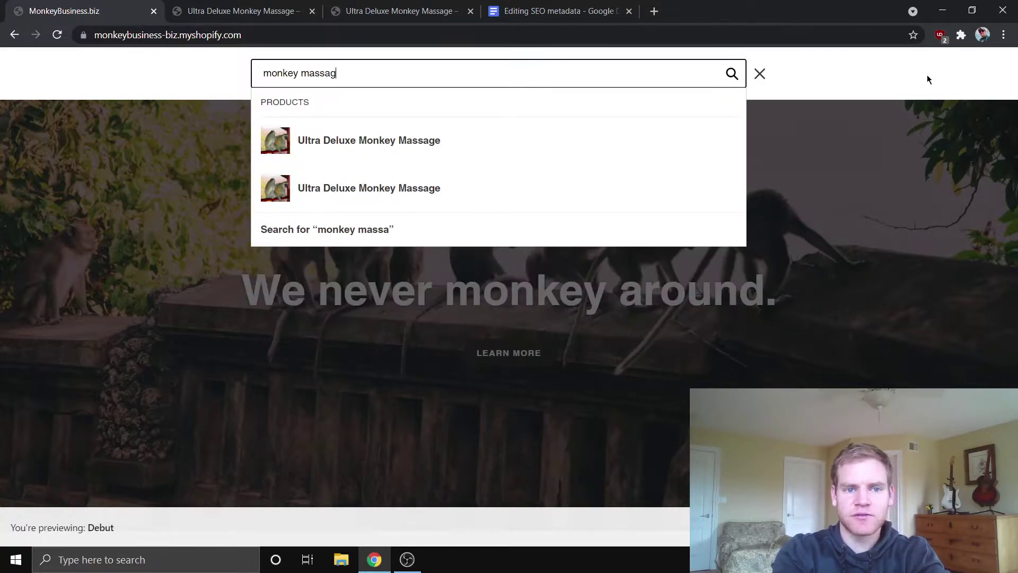
pyautogui.write('e')
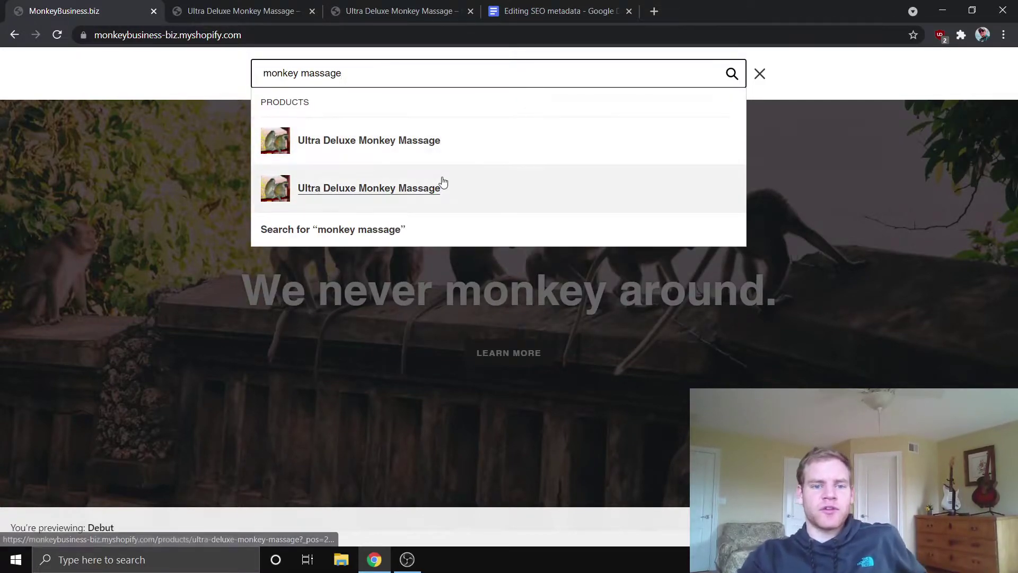
pyautogui.press('Return')
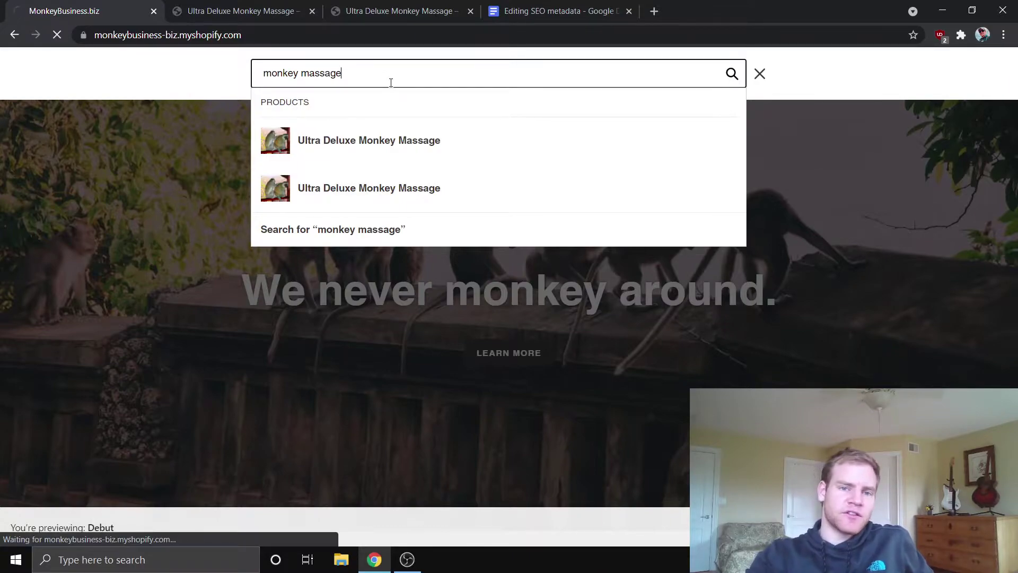
pyautogui.scroll(-3, 339, 197)
pyautogui.scroll(2, 342, 198)
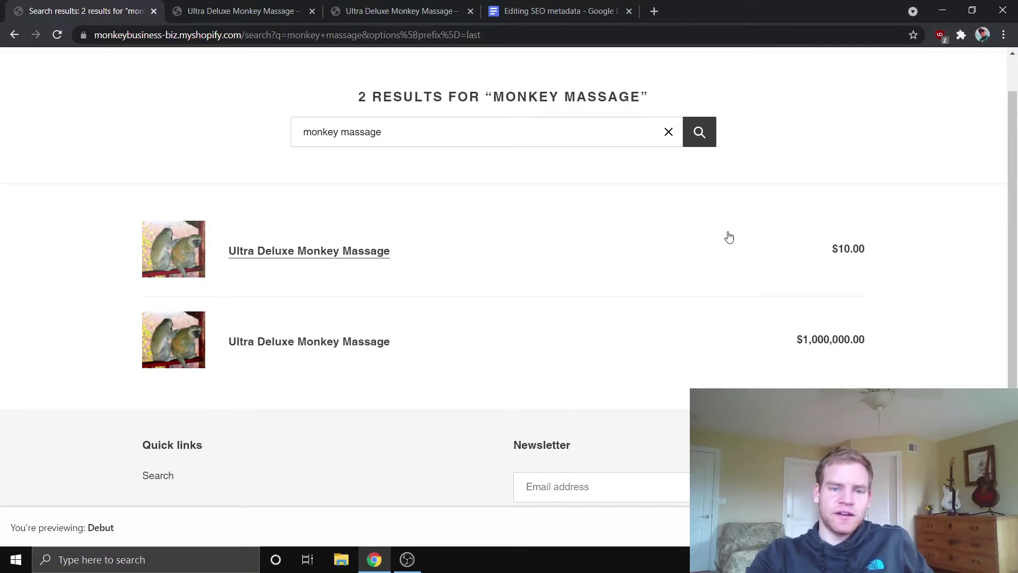
# - Open the $10 and $1,000,000.00 results in new tabs and compare both product pages
pyautogui.rightClick(317, 255)
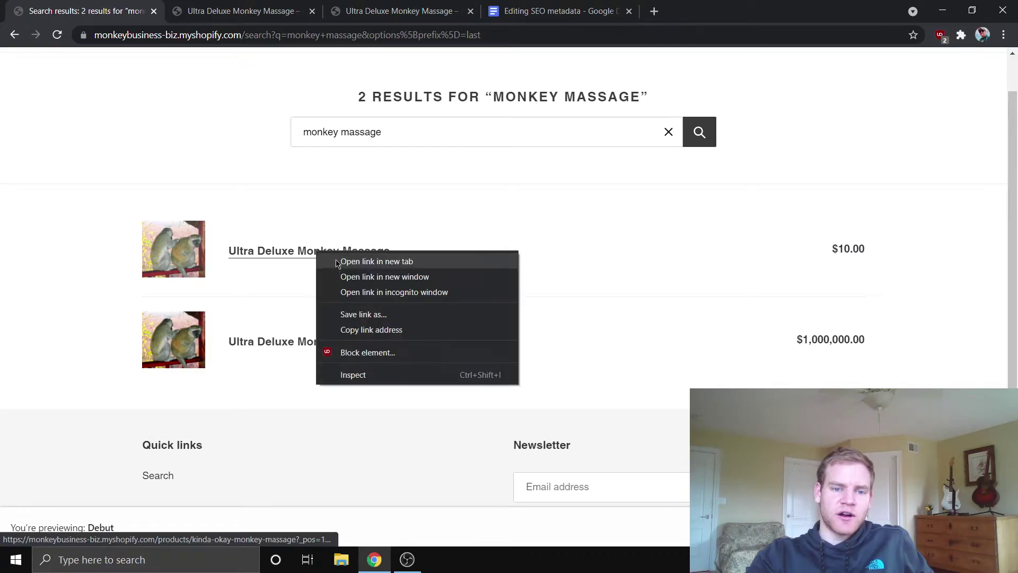
pyautogui.click(338, 262)
pyautogui.rightClick(310, 341)
pyautogui.click(336, 350)
pyautogui.click(238, 16)
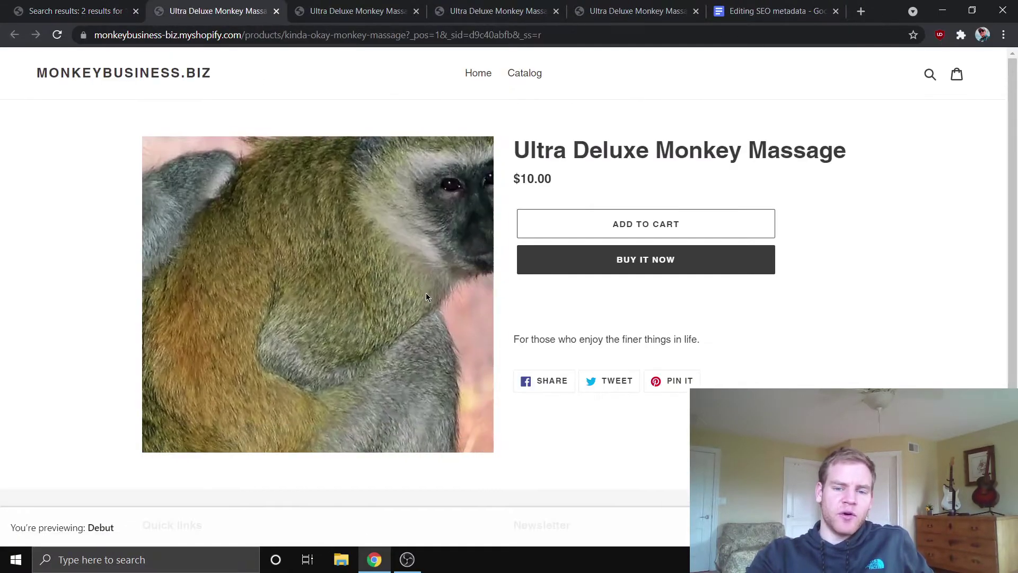
pyautogui.click(329, 9)
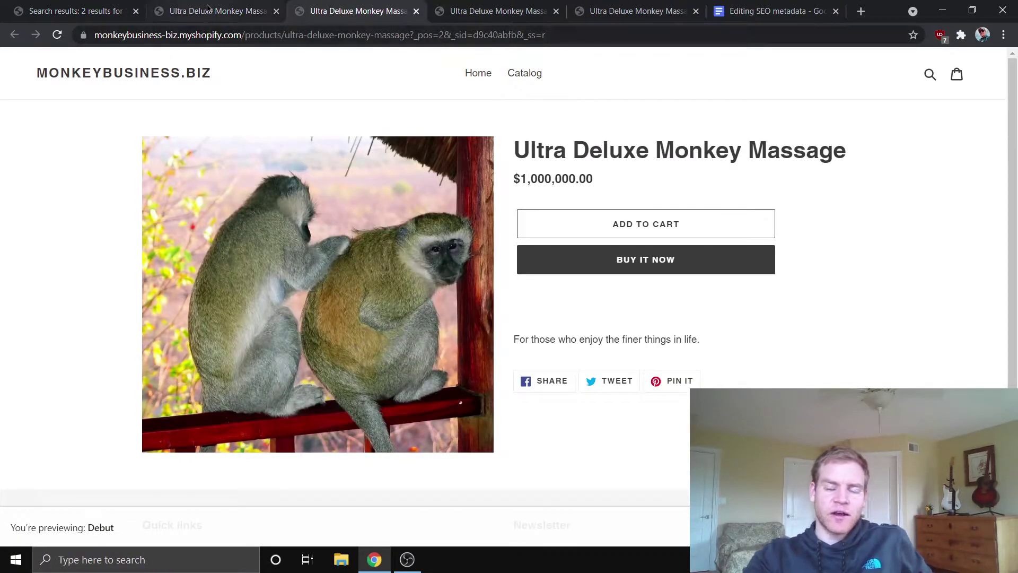
pyautogui.click(192, 16)
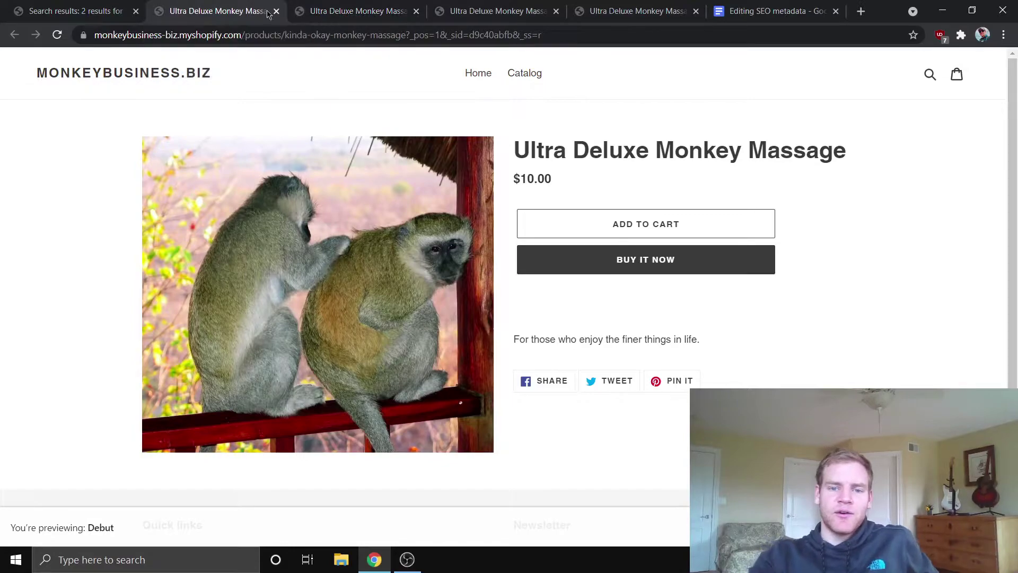
pyautogui.click(334, 10)
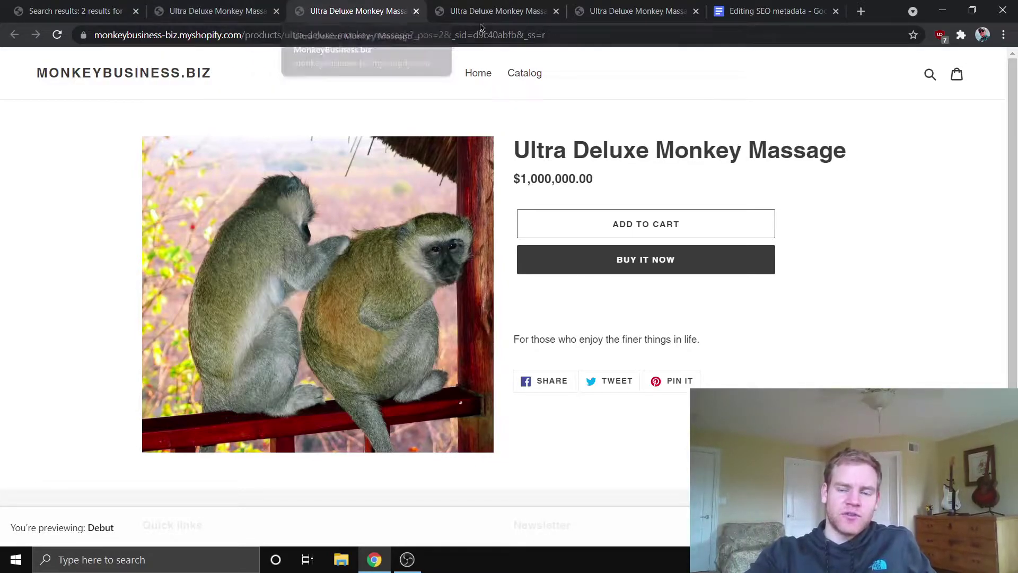
pyautogui.click(738, 9)
# - Select the full bulk-editor URL in the header of the Editing SEO metadata notes
pyautogui.click(652, 256)
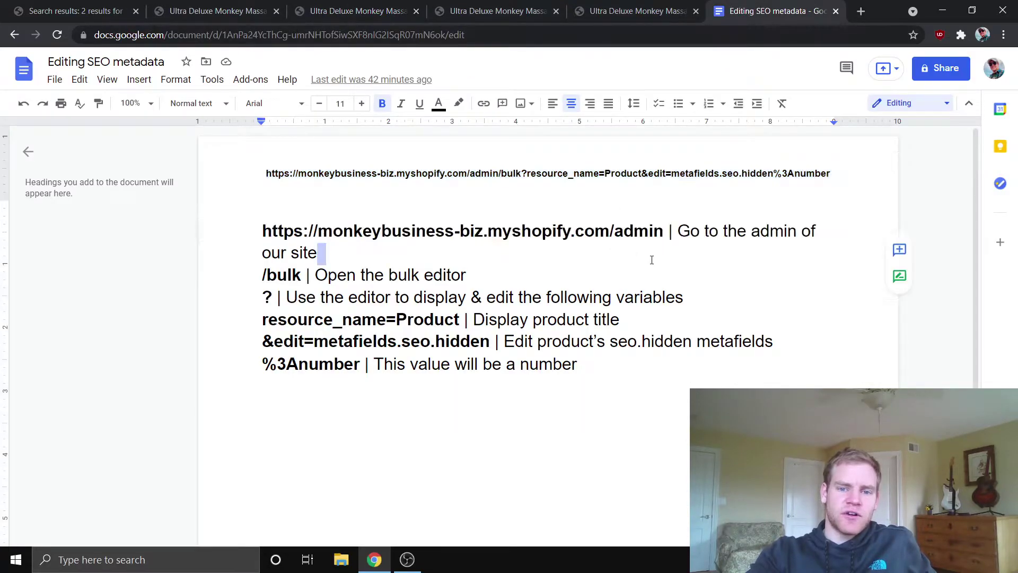
pyautogui.click(644, 285)
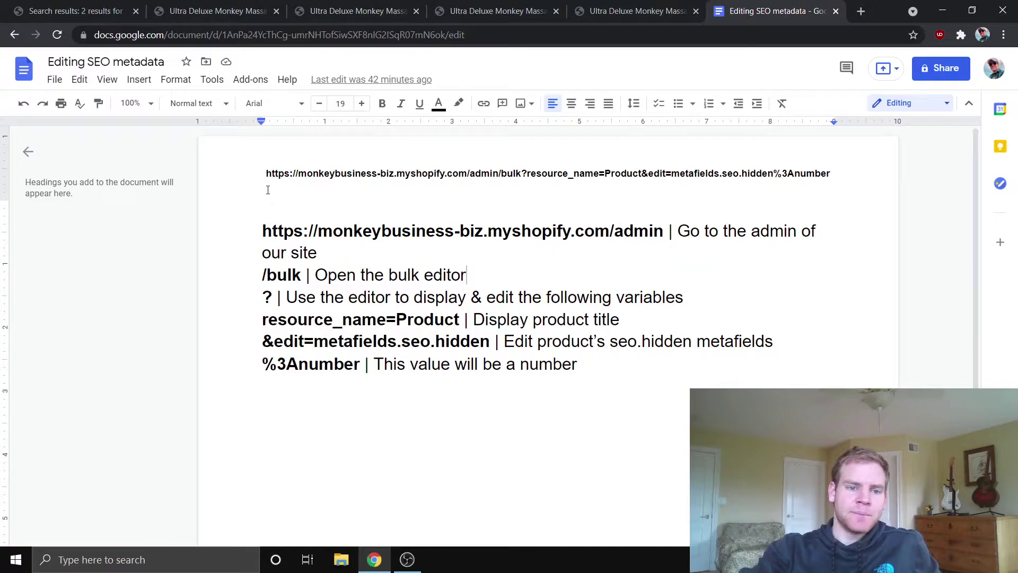
pyautogui.hotkey('ctrl', 'Home')
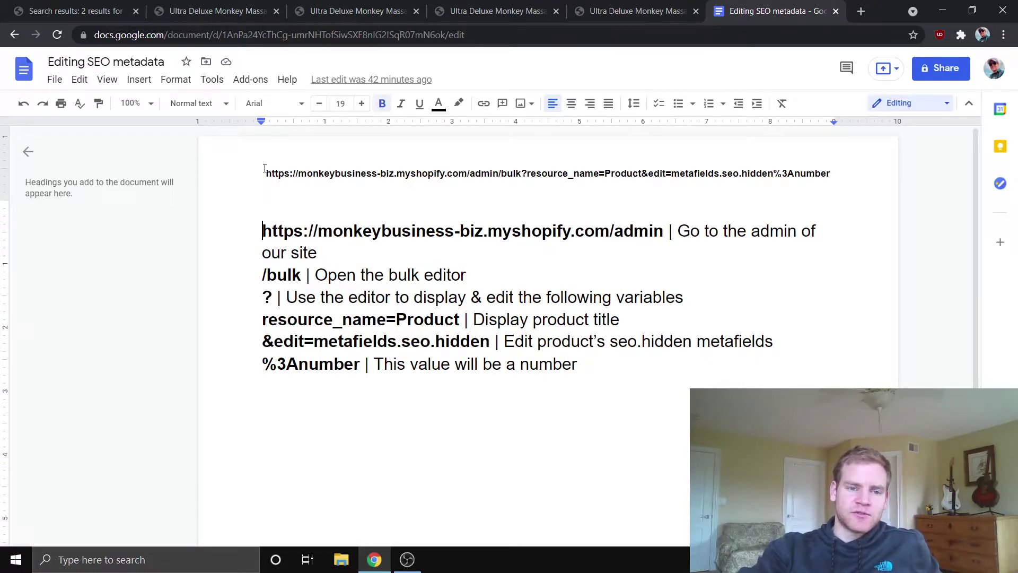
pyautogui.tripleClick(267, 175)
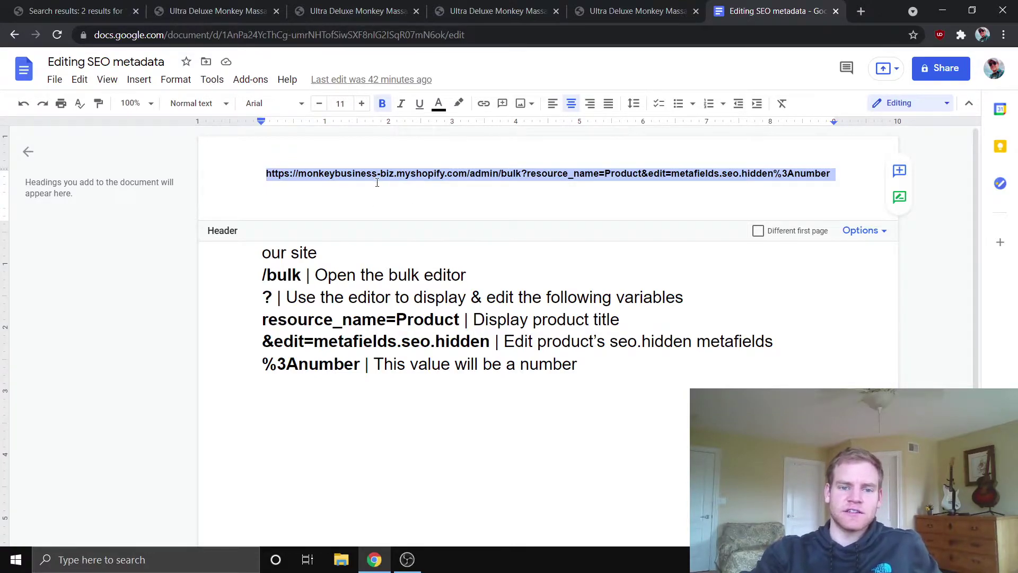
pyautogui.click(336, 176)
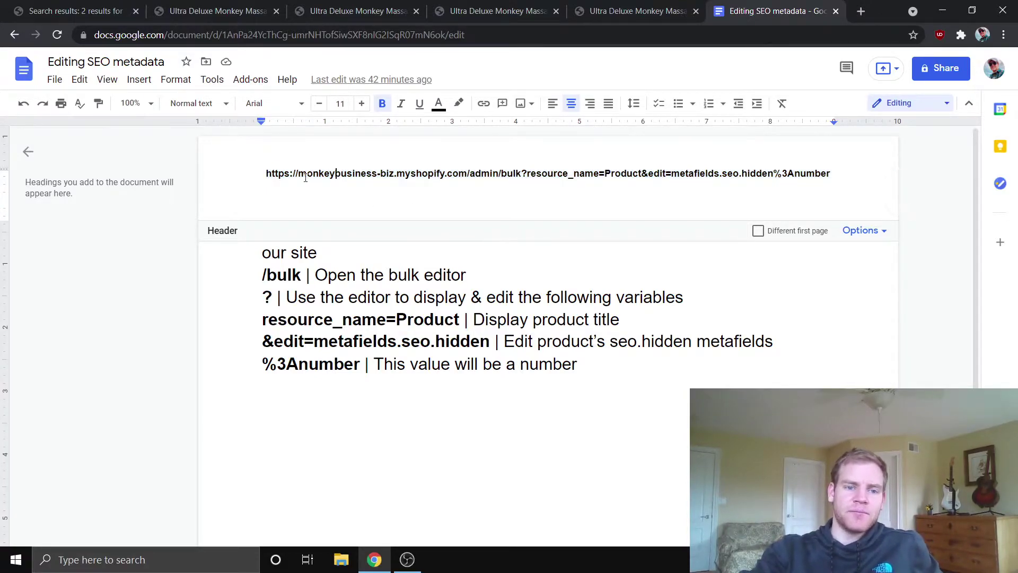
pyautogui.moveTo(299, 175); pyautogui.dragTo(441, 176)
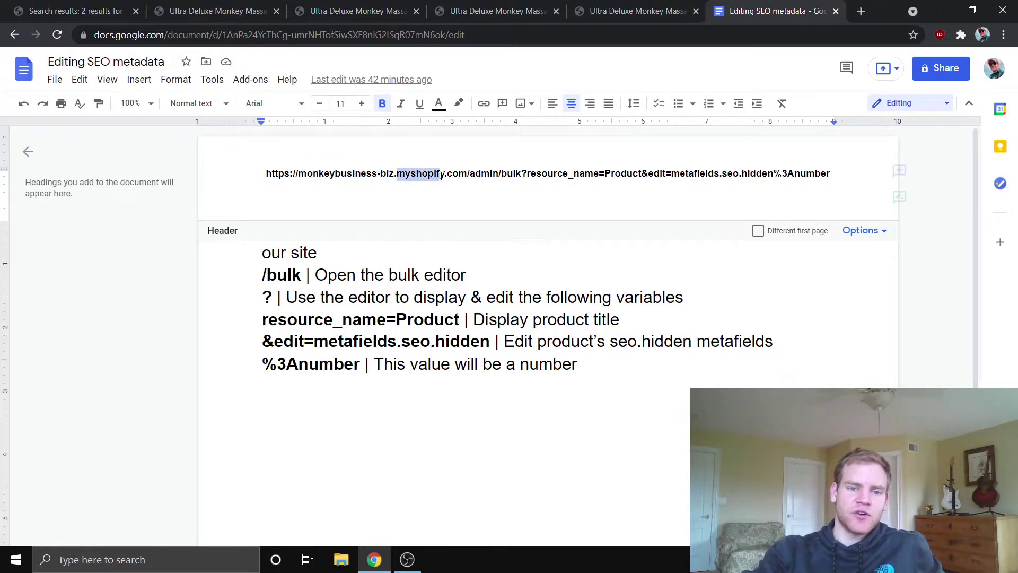
pyautogui.click(446, 177)
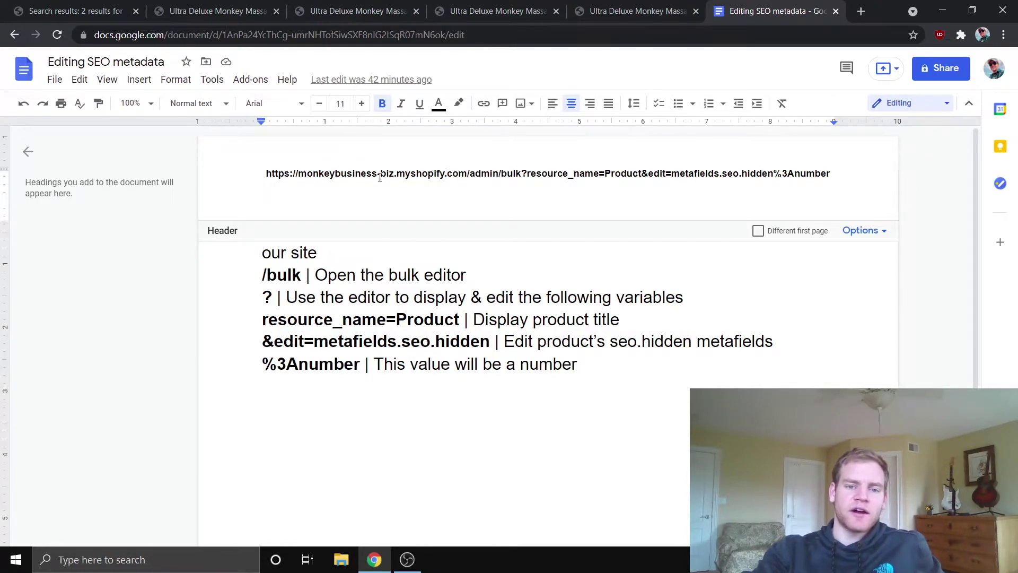
pyautogui.moveTo(299, 173); pyautogui.dragTo(585, 174)
pyautogui.click(585, 174)
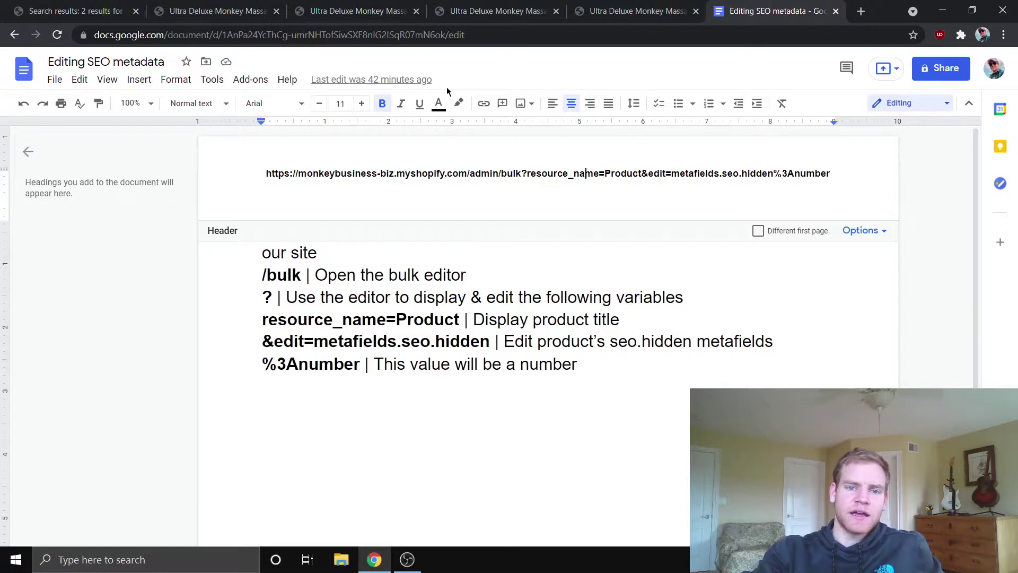
pyautogui.click(383, 230)
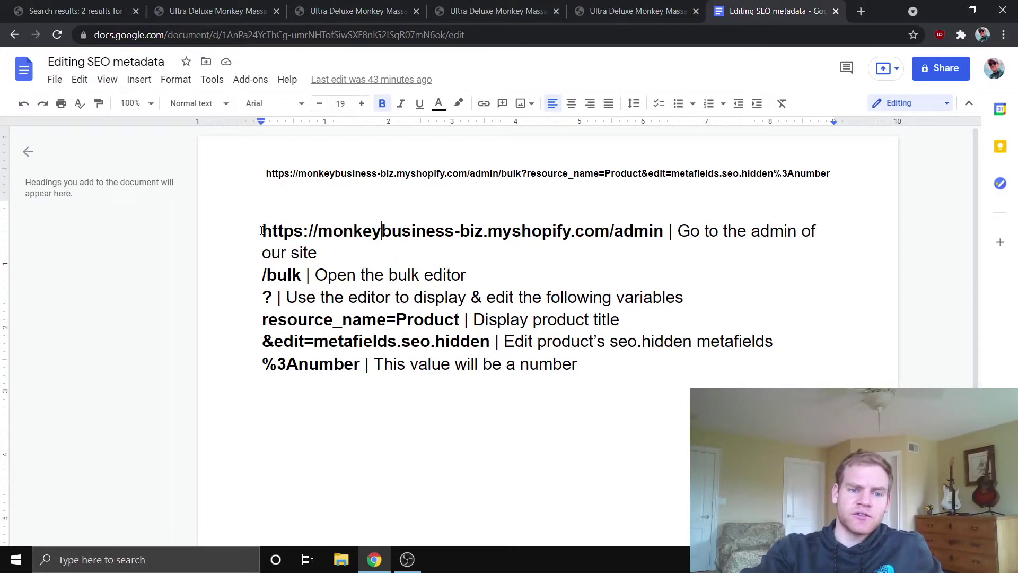
pyautogui.moveTo(290, 231); pyautogui.dragTo(665, 232)
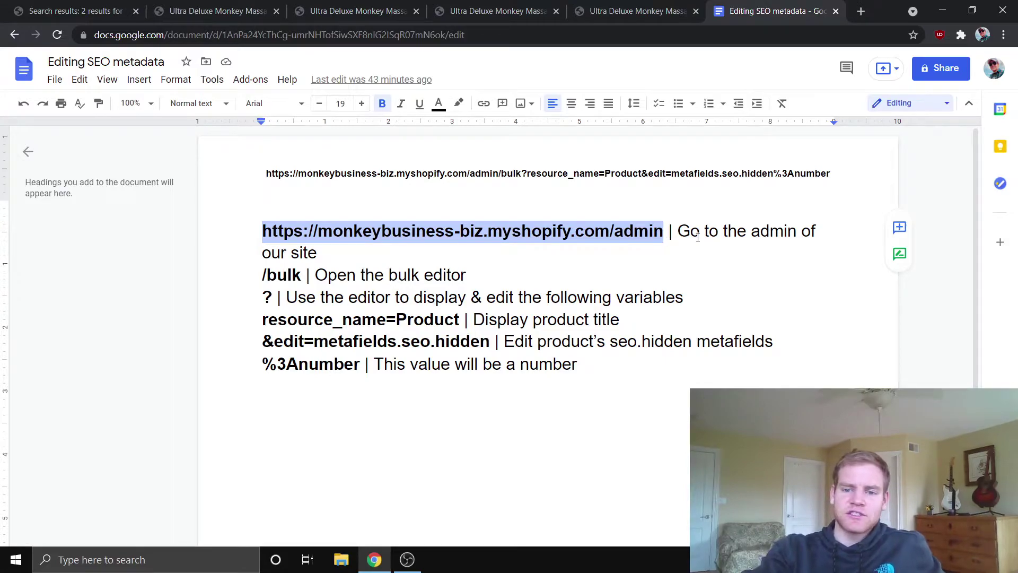
pyautogui.moveTo(252, 268); pyautogui.dragTo(297, 279)
pyautogui.click(296, 278)
pyautogui.scroll(-1, 299, 280)
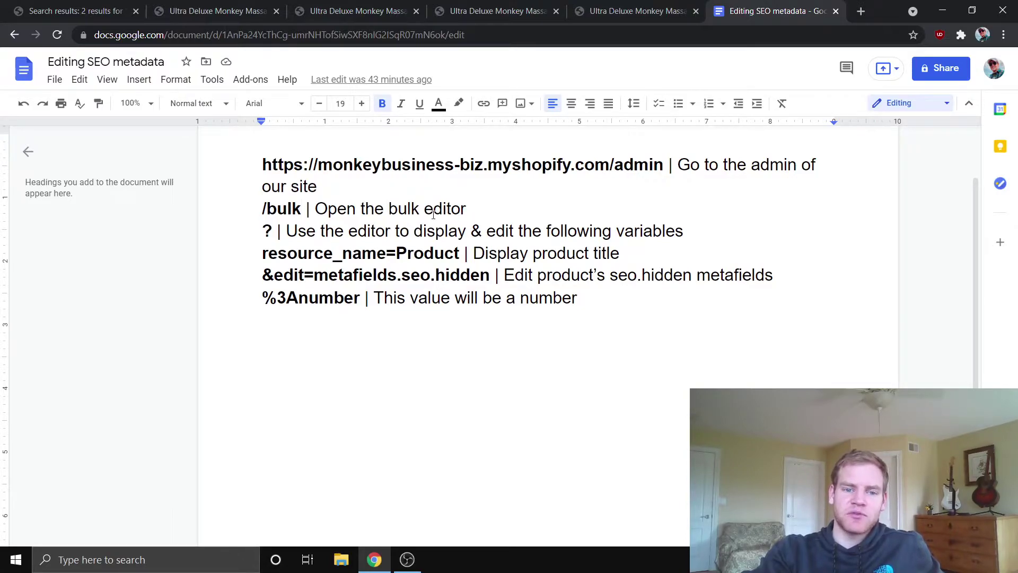
pyautogui.scroll(1, 433, 214)
pyautogui.scroll(-1, 254, 241)
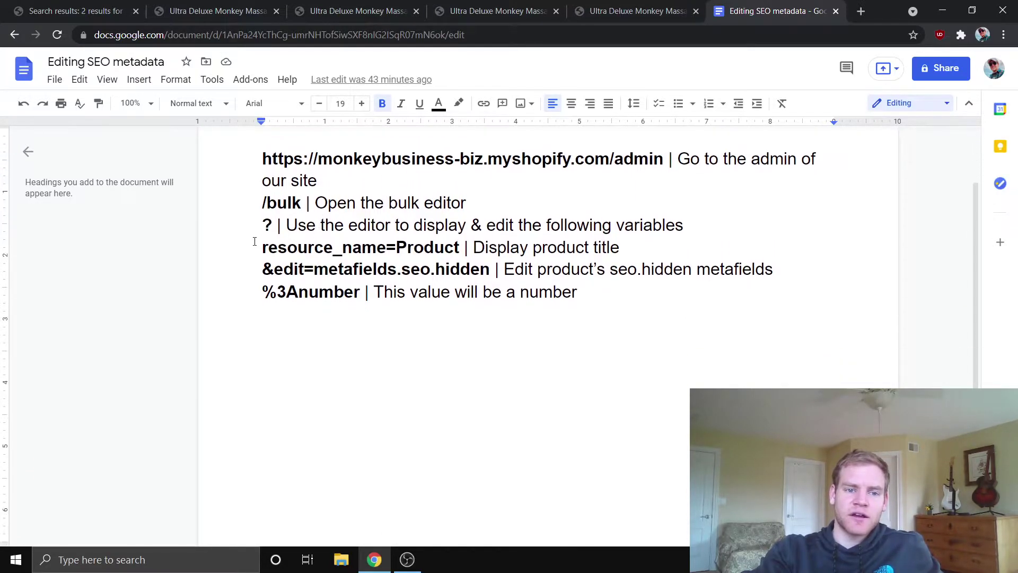
pyautogui.moveTo(260, 225); pyautogui.dragTo(273, 226)
pyautogui.click(271, 225)
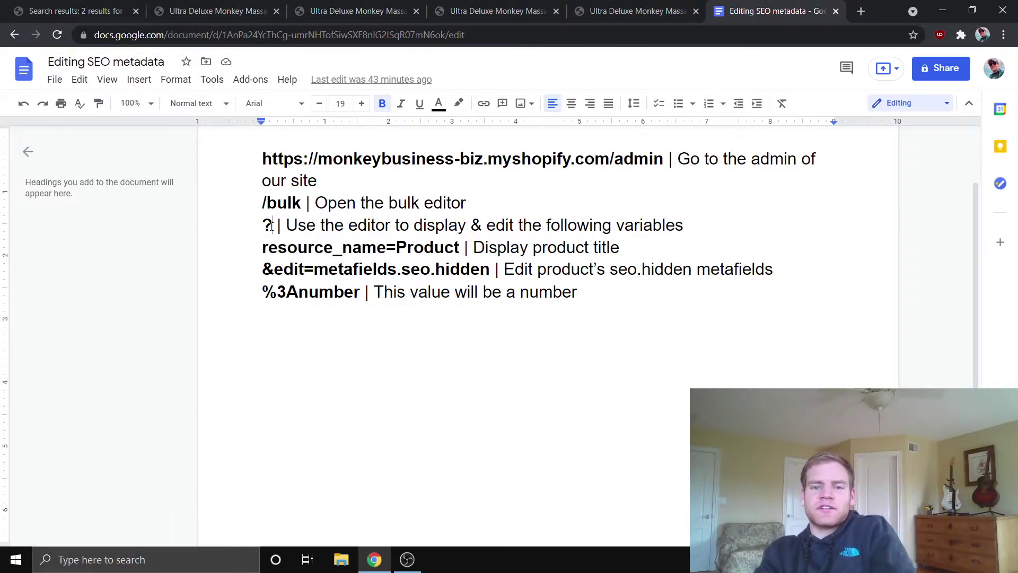
pyautogui.scroll(-1, 282, 212)
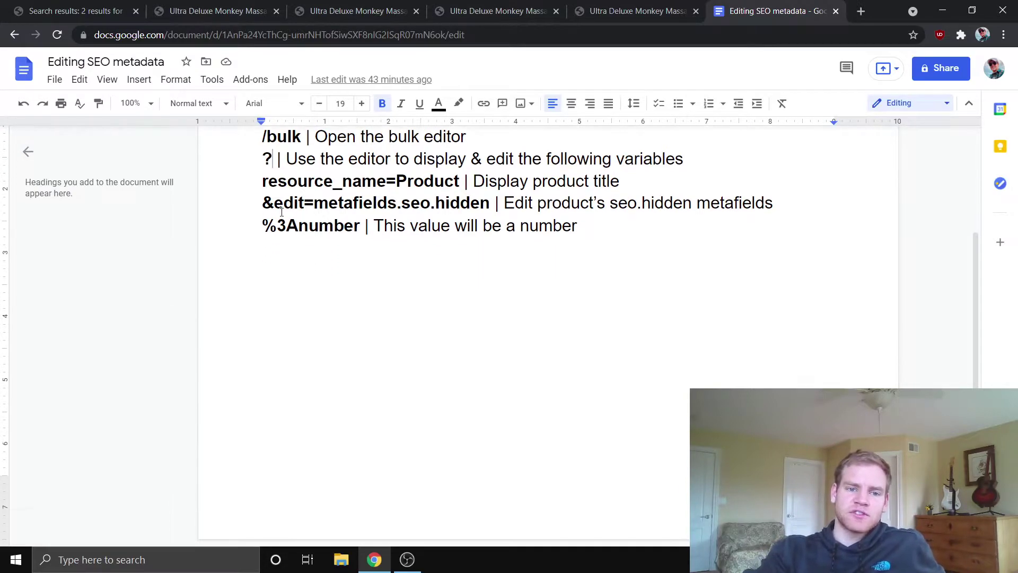
pyautogui.moveTo(262, 180)
pyautogui.mouseDown()
pyautogui.moveTo(490, 204)
pyautogui.moveTo(459, 182)
pyautogui.moveTo(262, 181)
pyautogui.mouseUp()
pyautogui.click(456, 182)
pyautogui.click(263, 181)
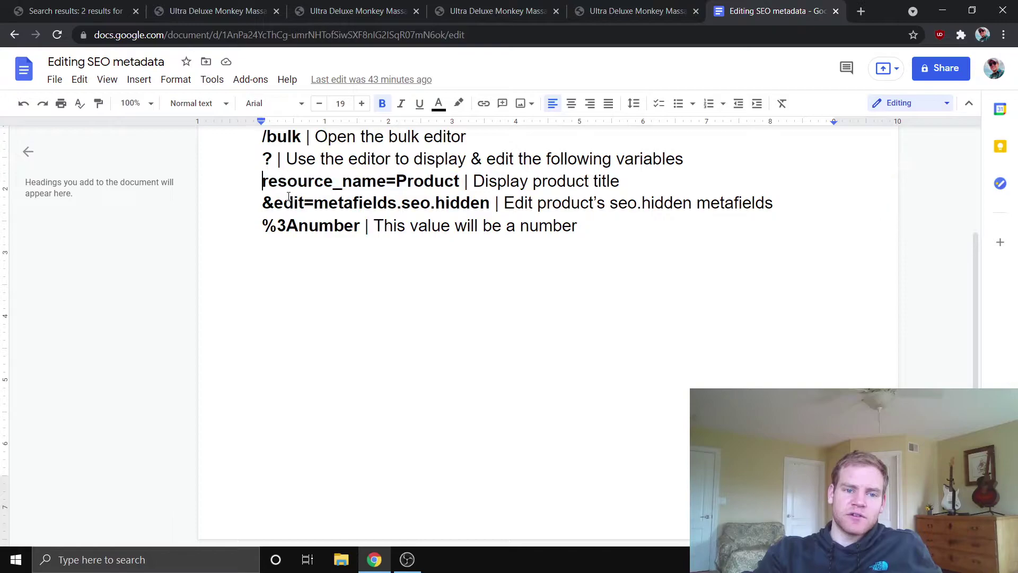
pyautogui.scroll(2, 289, 197)
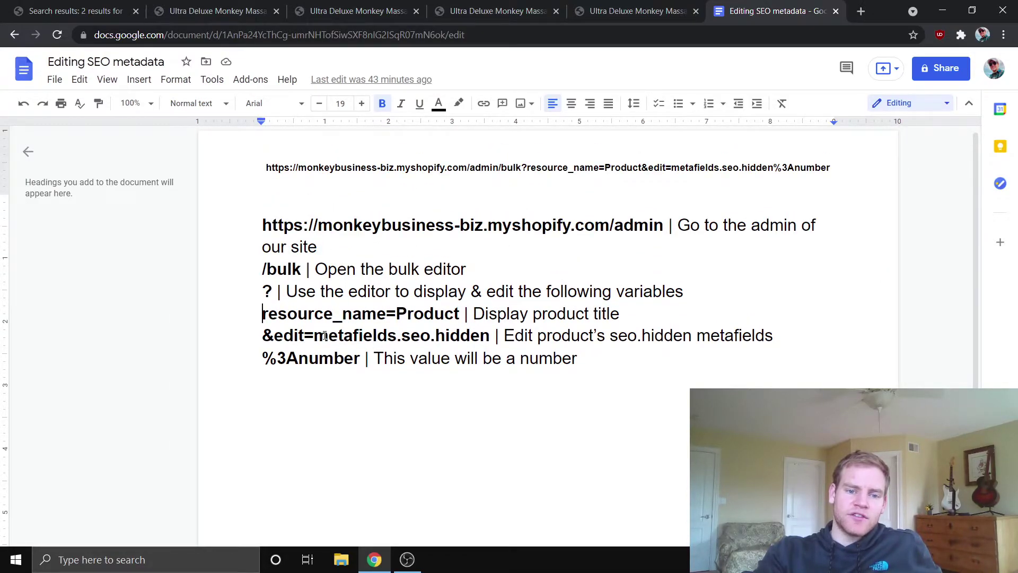
pyautogui.moveTo(324, 336); pyautogui.dragTo(447, 336)
pyautogui.click(447, 336)
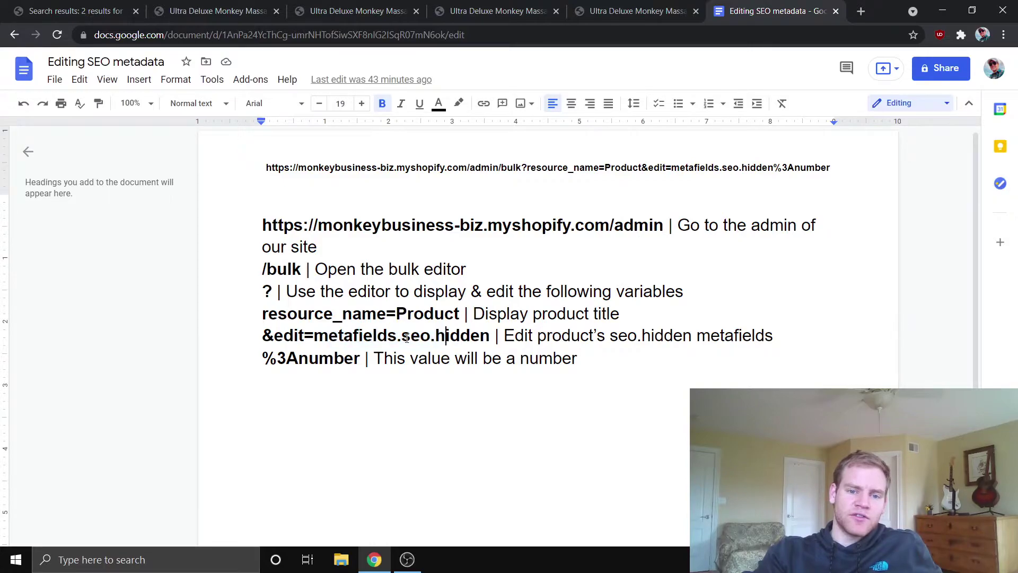
pyautogui.doubleClick(444, 338)
pyautogui.click(493, 337)
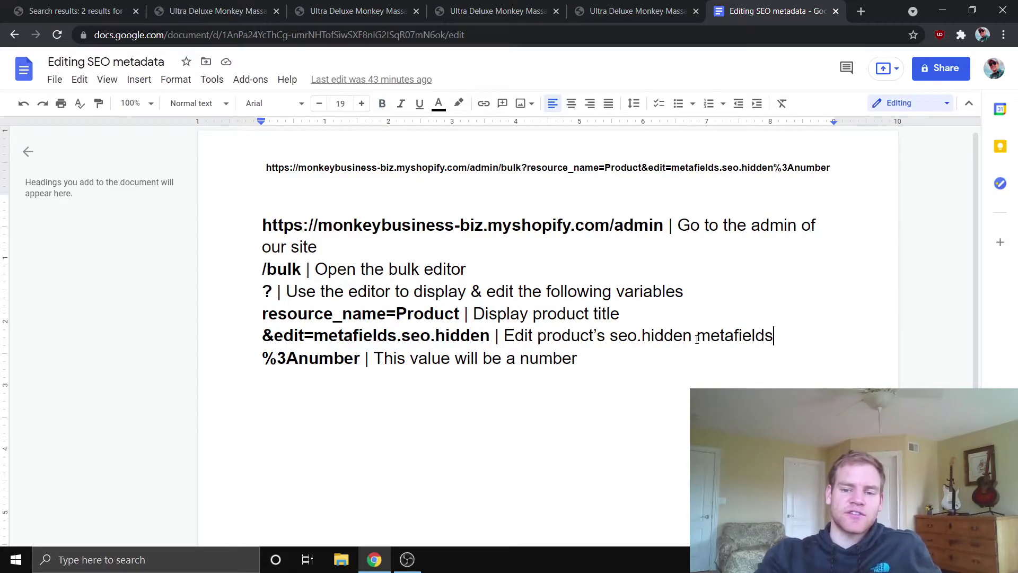
pyautogui.moveTo(772, 336); pyautogui.dragTo(370, 356)
pyautogui.click(284, 337)
pyautogui.click(370, 349)
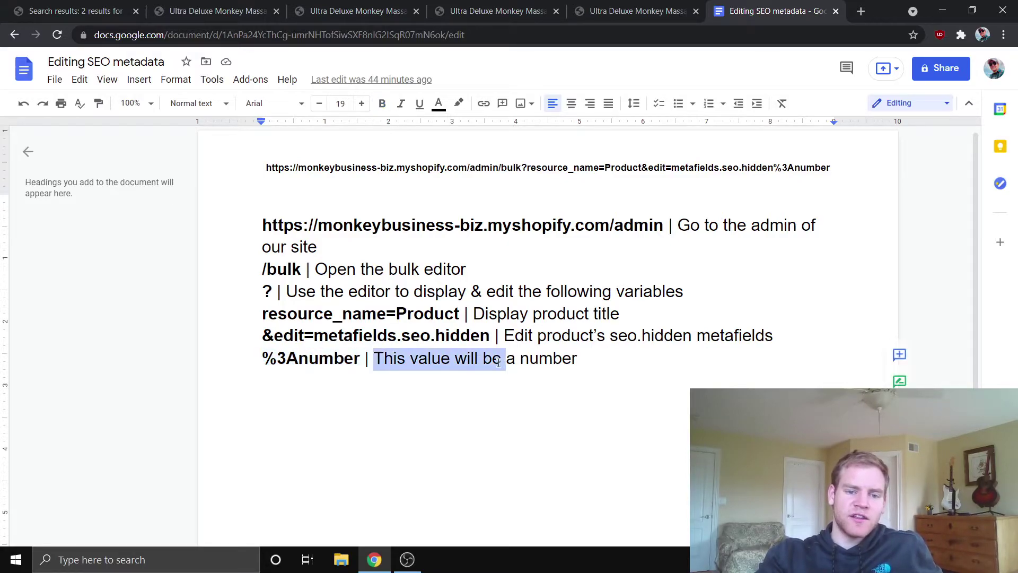
pyautogui.moveTo(494, 335); pyautogui.dragTo(274, 335)
pyautogui.click(274, 335)
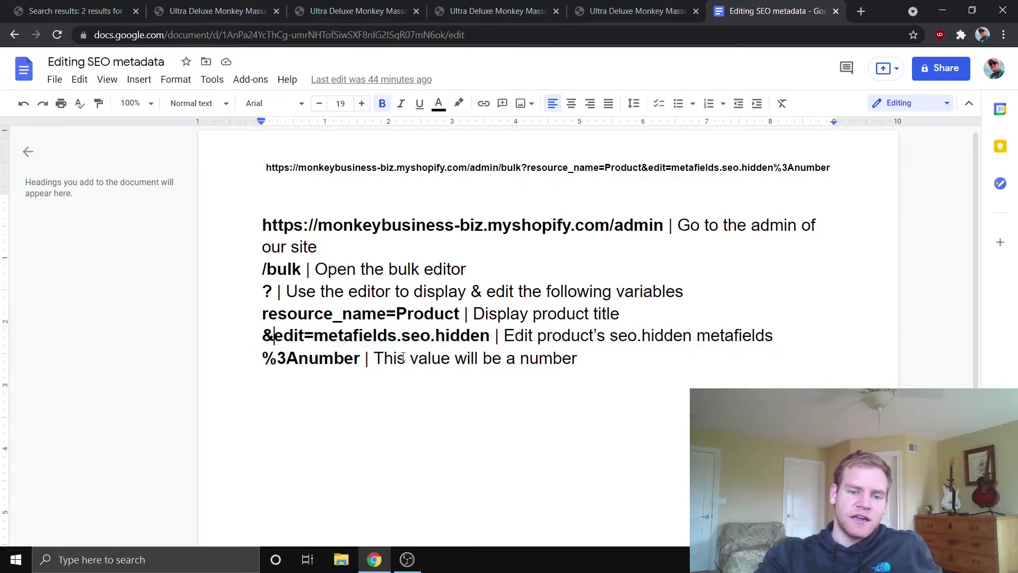
# - Load the bulk-editor URL for metafields.seo.hidden:number in a new browser tab
pyautogui.tripleClick(583, 168)
pyautogui.hotkey('ctrl', 'c')
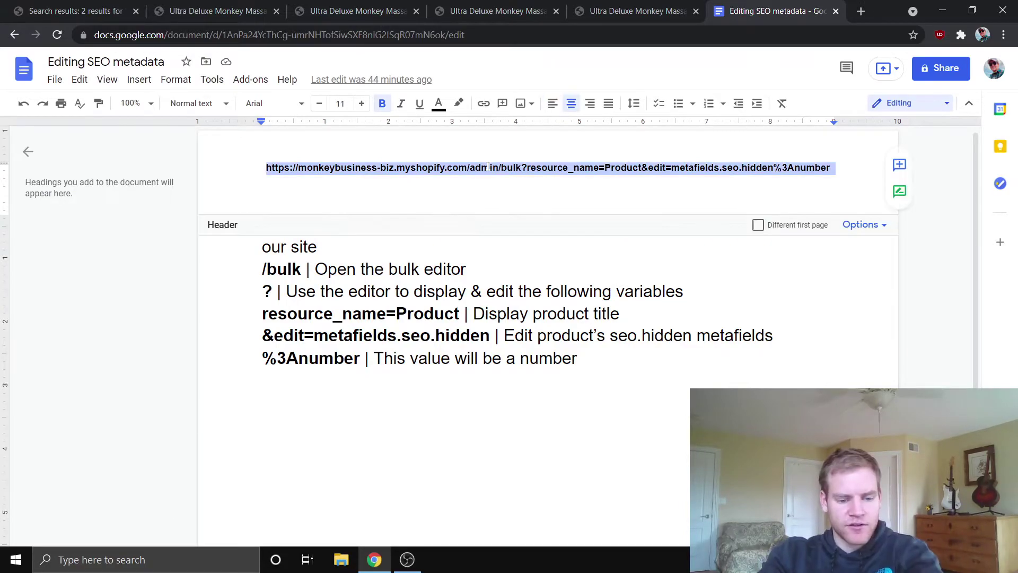
pyautogui.click(861, 11)
pyautogui.hotkey('ctrl', 'v')
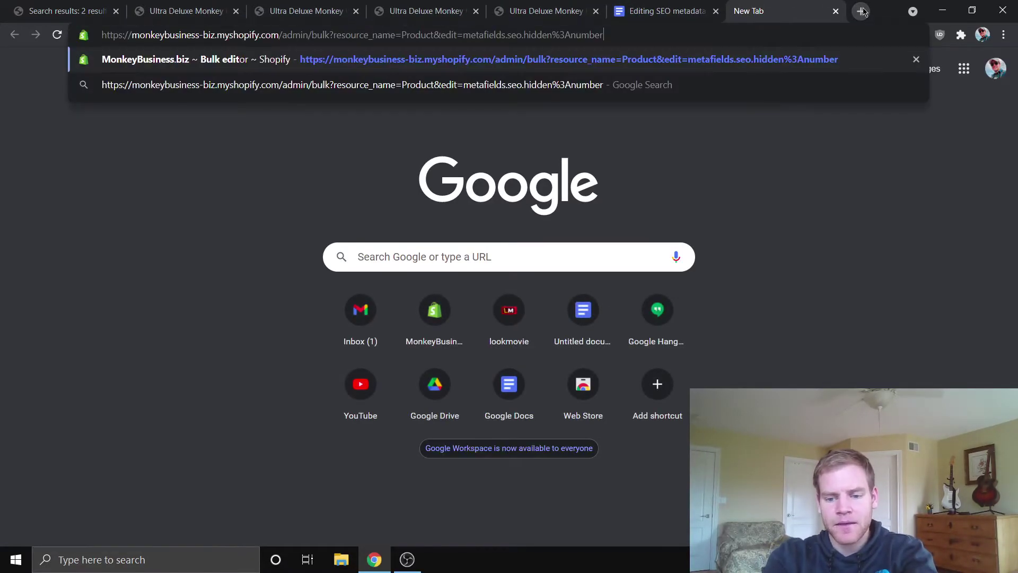
pyautogui.press('Return')
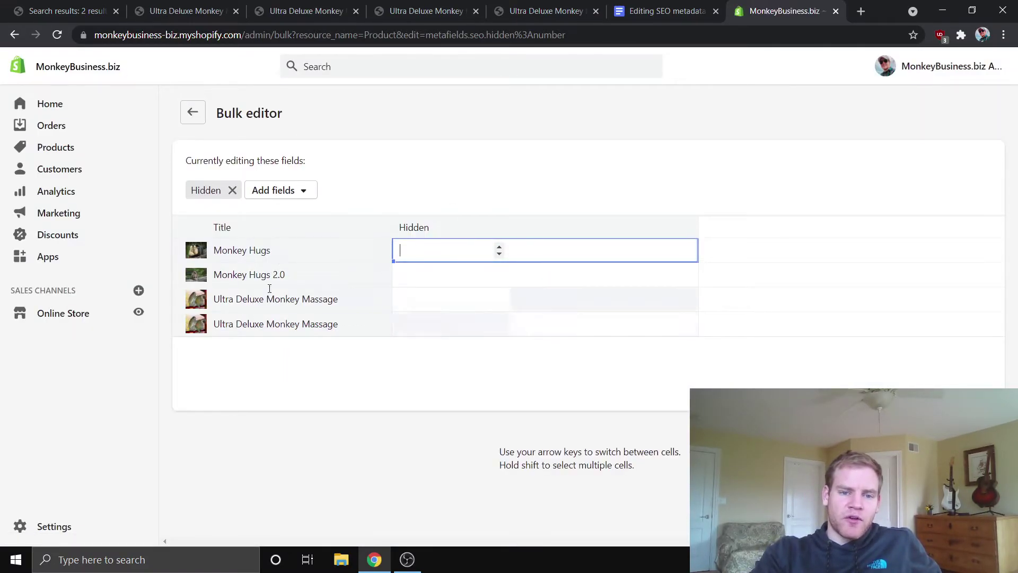
pyautogui.hotkey('ctrl', 'shift', 'Tab')
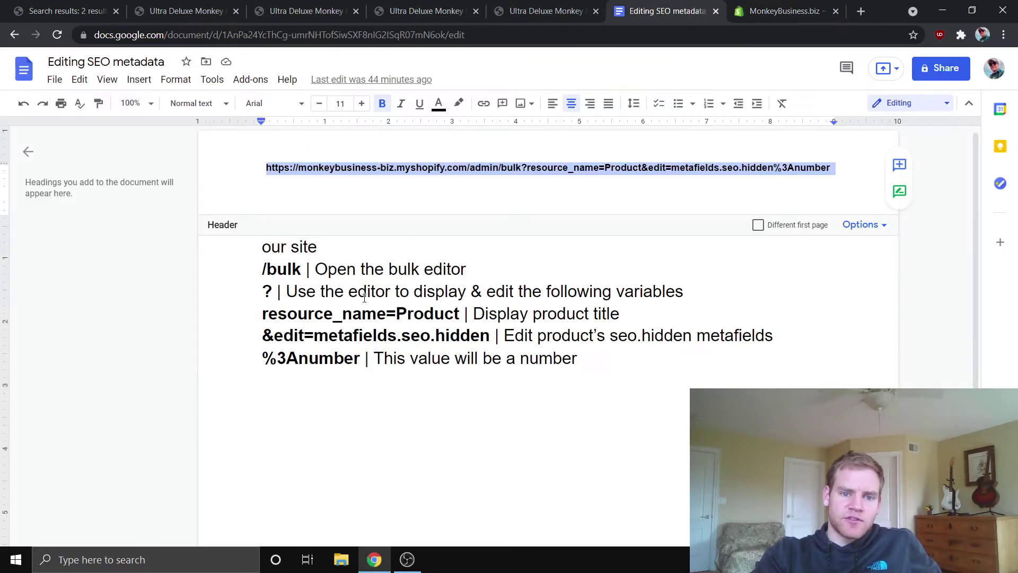
pyautogui.hotkey('ctrl', 'Tab')
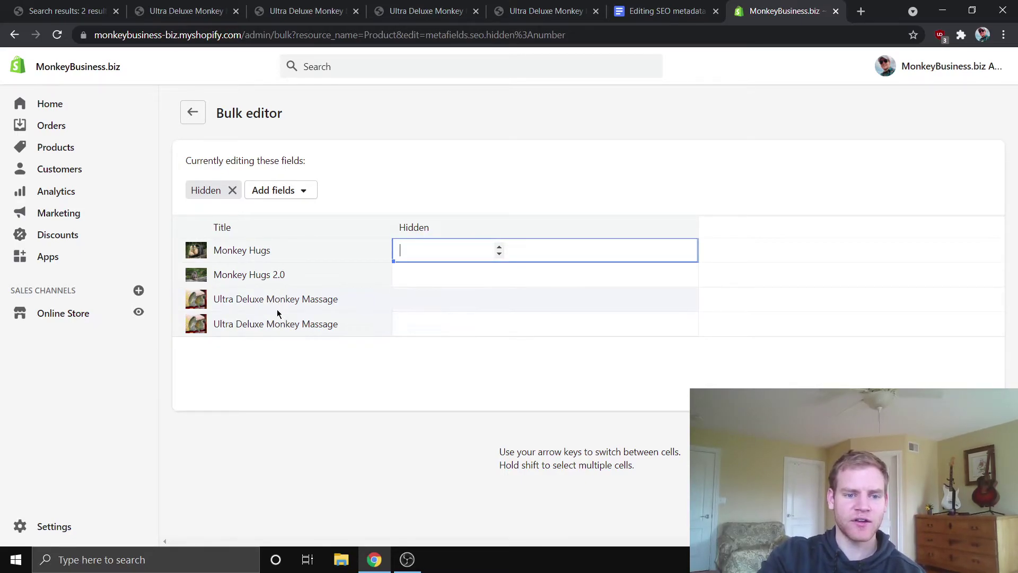
# - Add a Price column, set Hidden to 1 for the $10 Ultra Deluxe Monkey Massage, and save
pyautogui.click(277, 191)
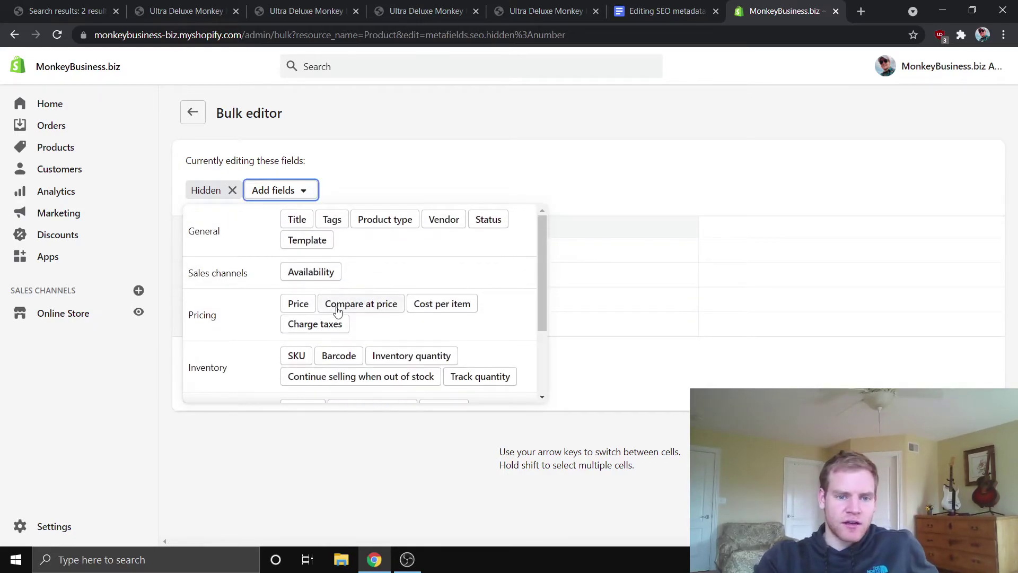
pyautogui.click(302, 302)
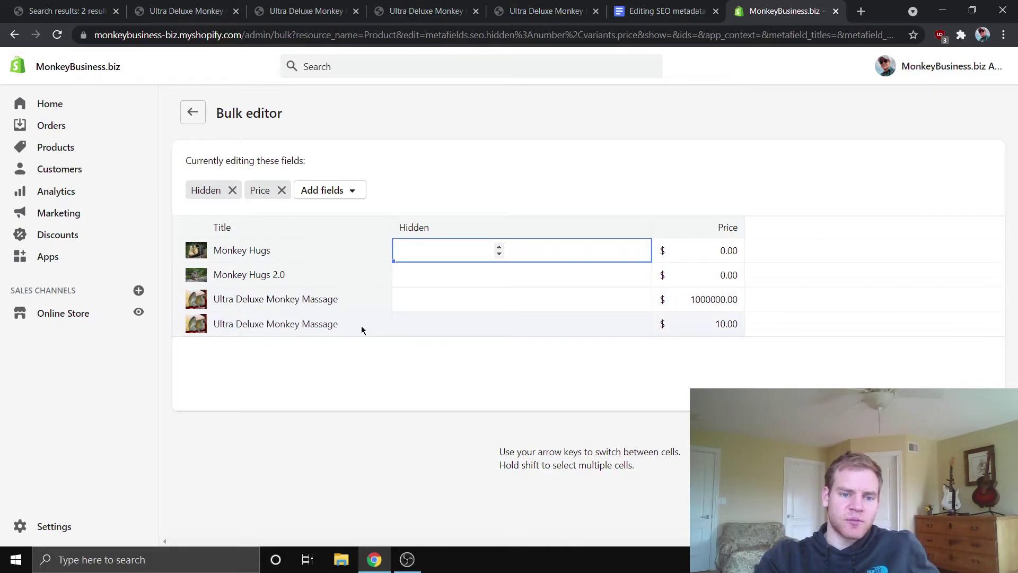
pyautogui.click(413, 326)
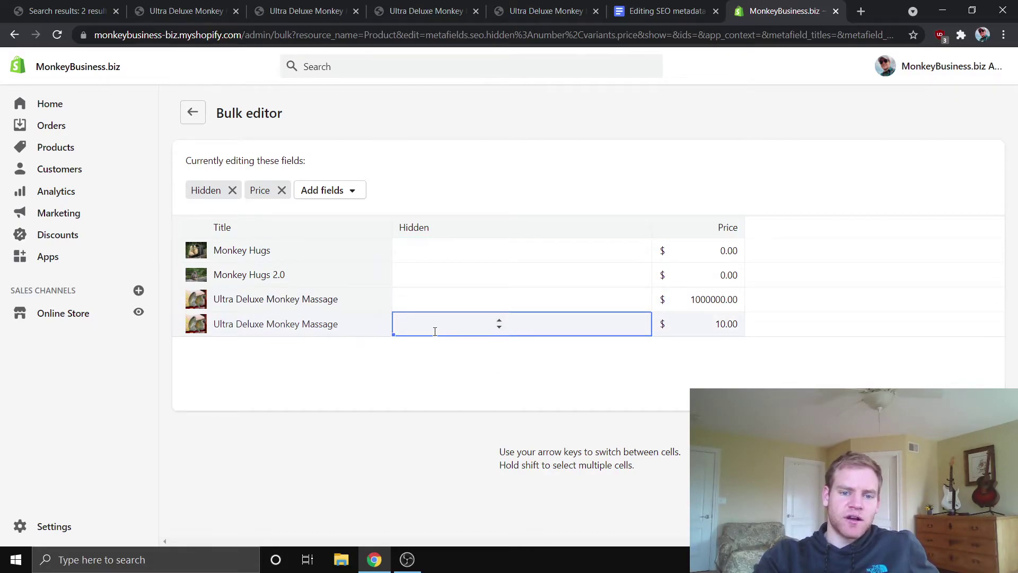
pyautogui.click(440, 299)
pyautogui.click(424, 327)
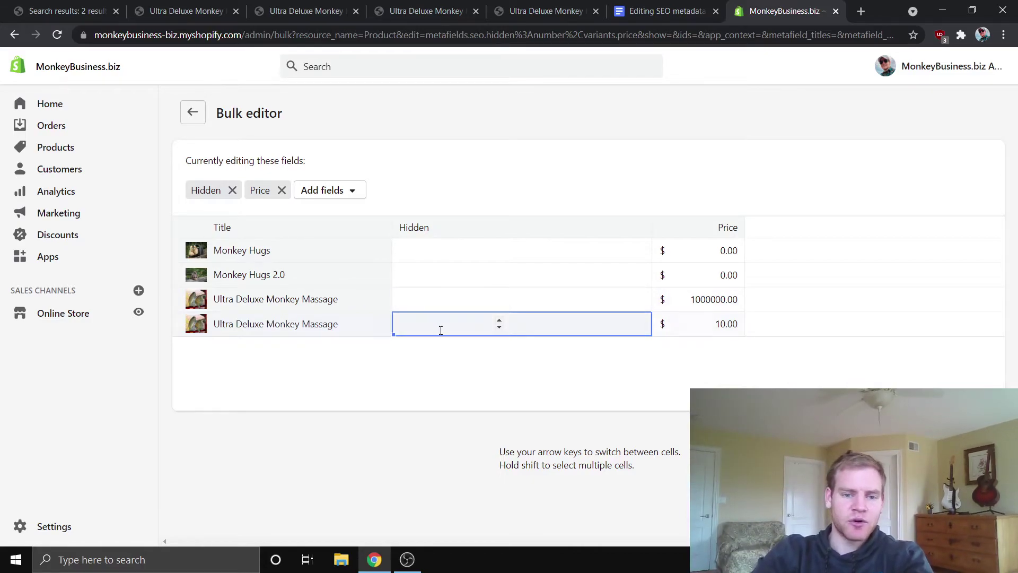
pyautogui.write('1')
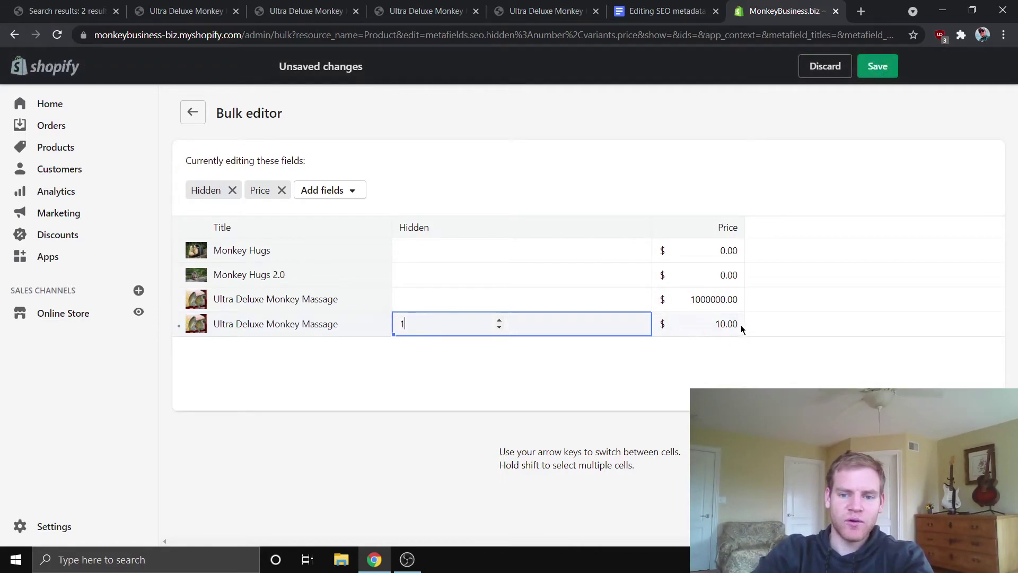
pyautogui.click(877, 66)
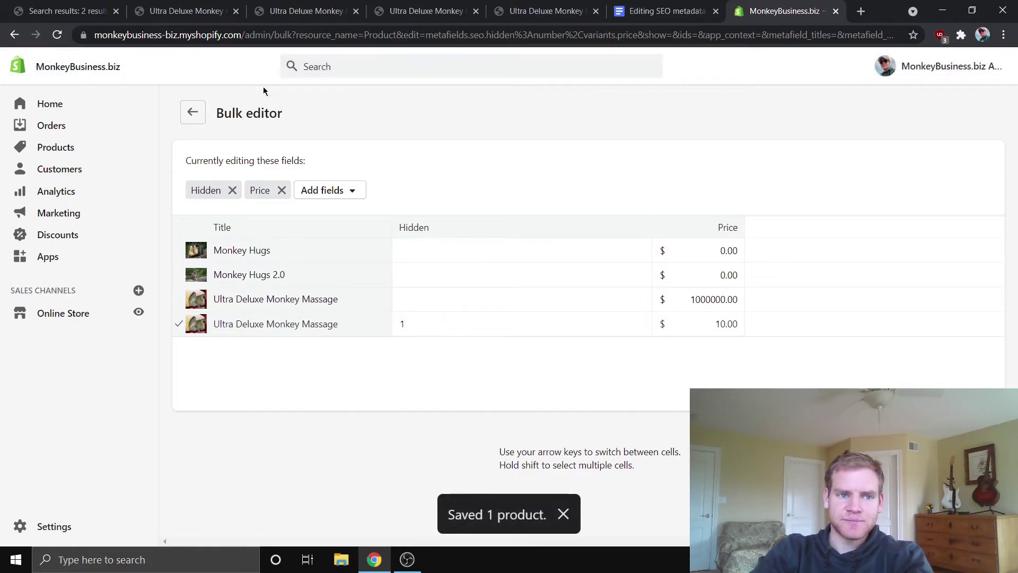
pyautogui.click(96, 16)
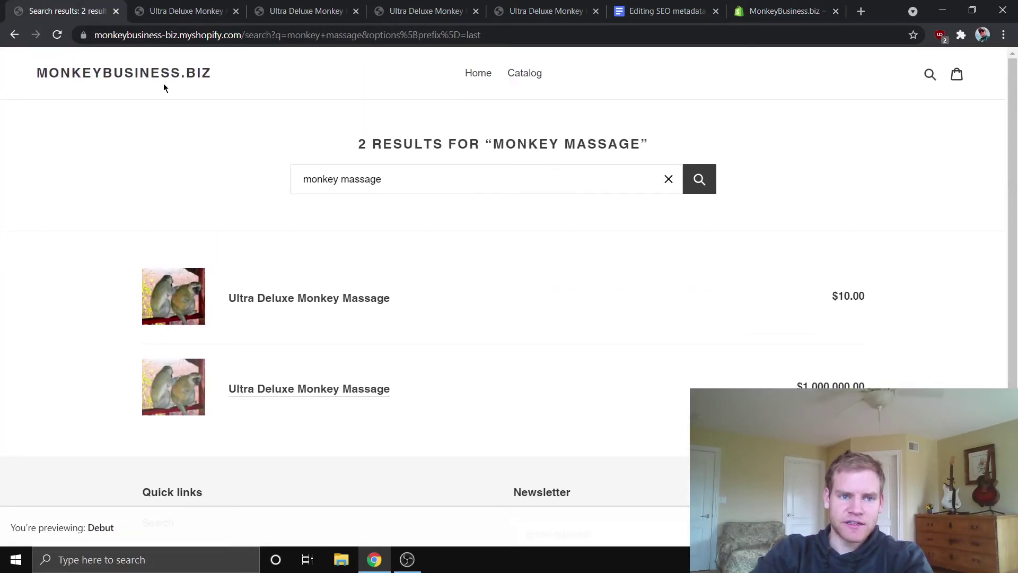
# - Search the storefront again for 'monkey massage'
pyautogui.click(164, 86)
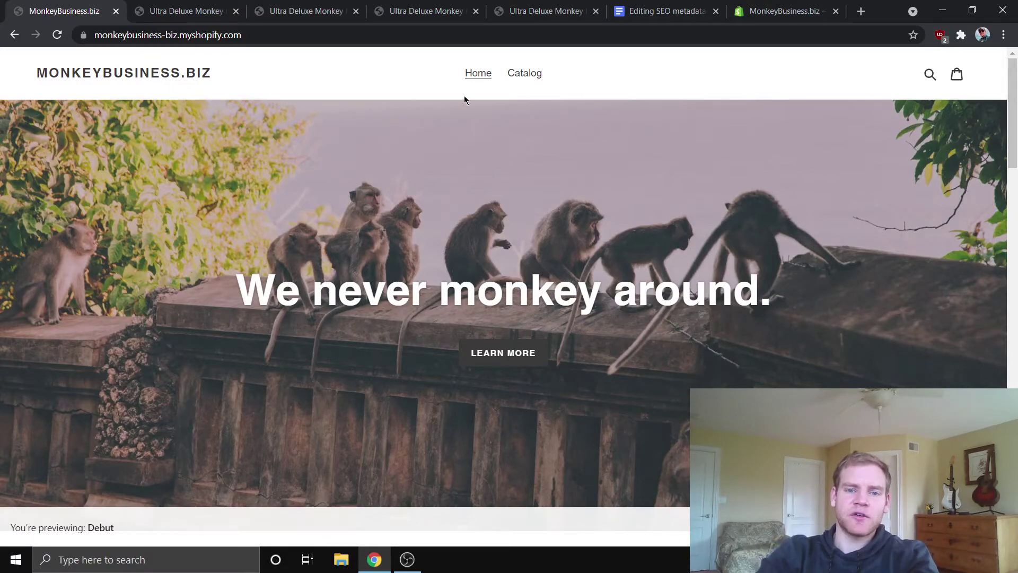
pyautogui.write('mon')
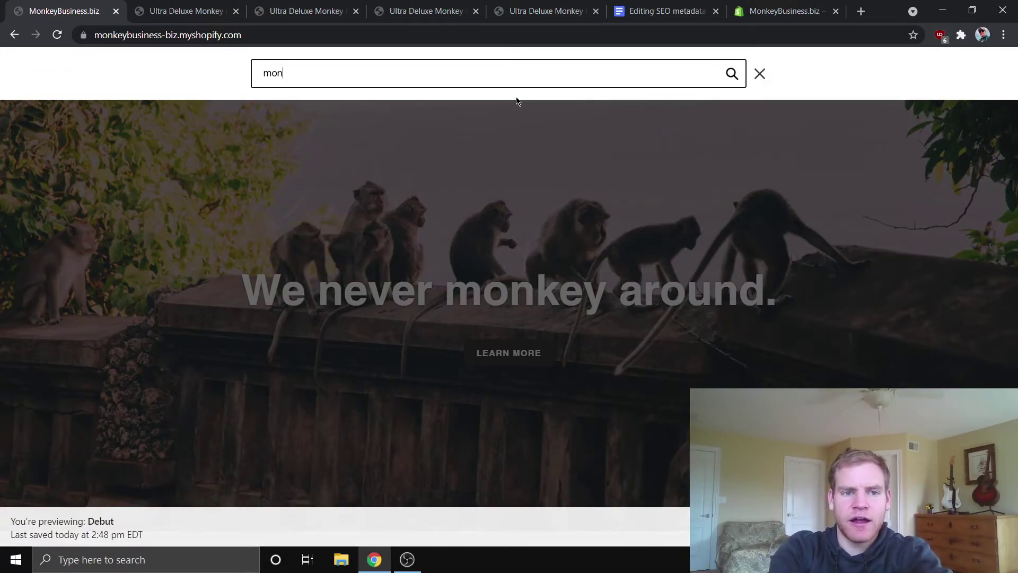
pyautogui.write('key mass')
pyautogui.press('BackSpace')
pyautogui.press('BackSpace')
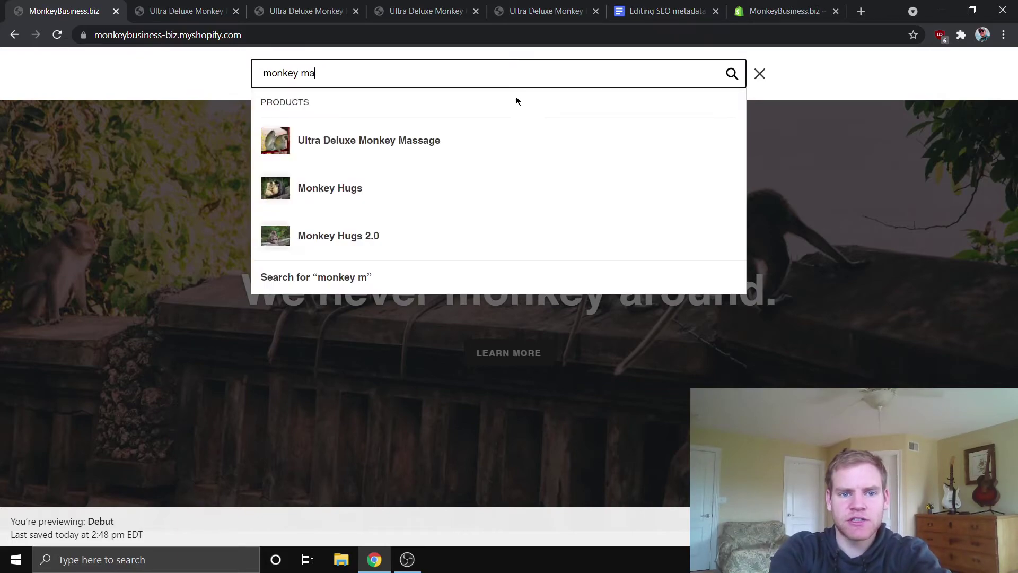
pyautogui.write('ssage')
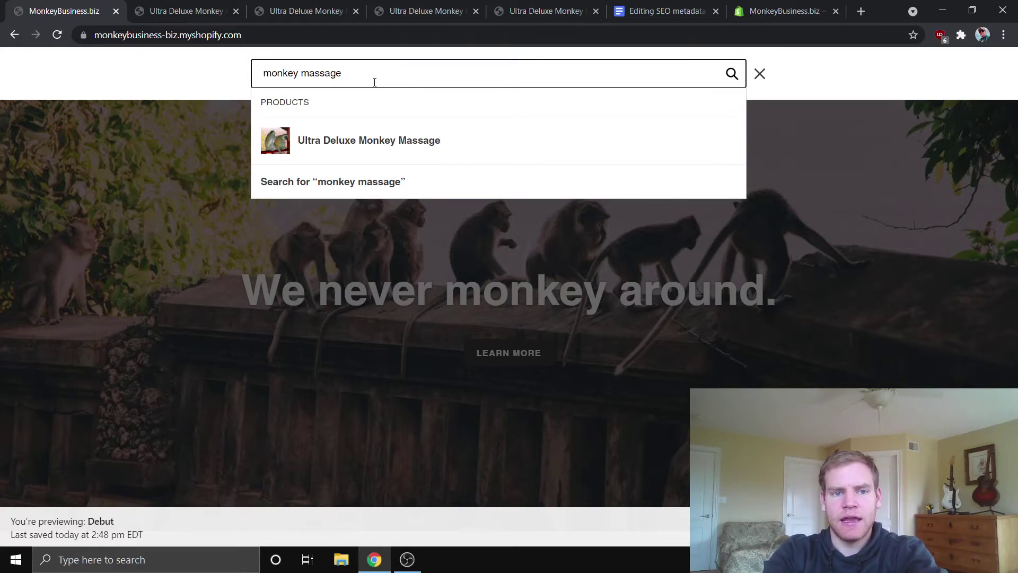
pyautogui.press('Return')
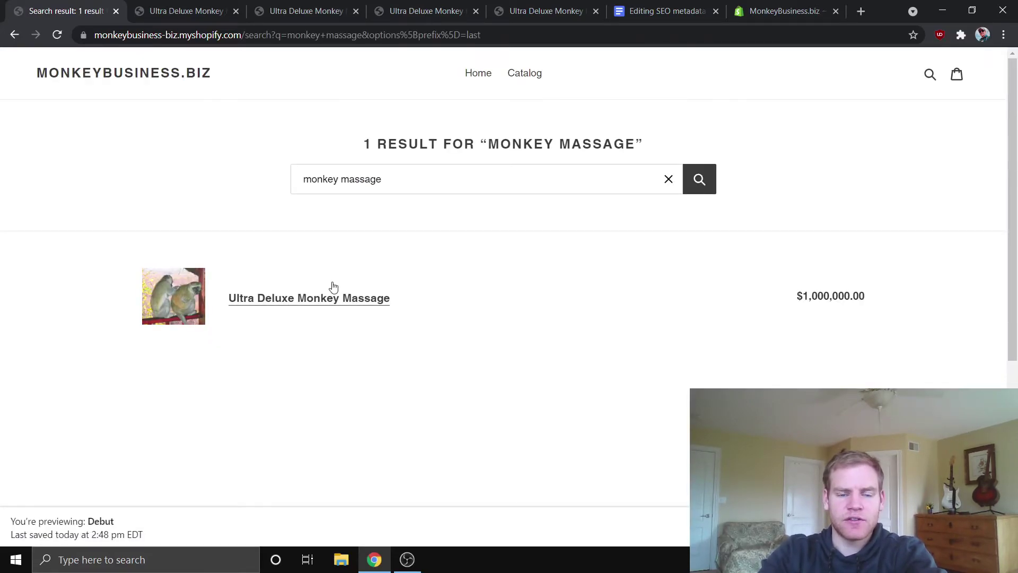
# - Search for 'massage', confirm only the $1,000,000.00 product appears after reload, then go home
pyautogui.moveTo(387, 179); pyautogui.dragTo(225, 191)
pyautogui.write('massa')
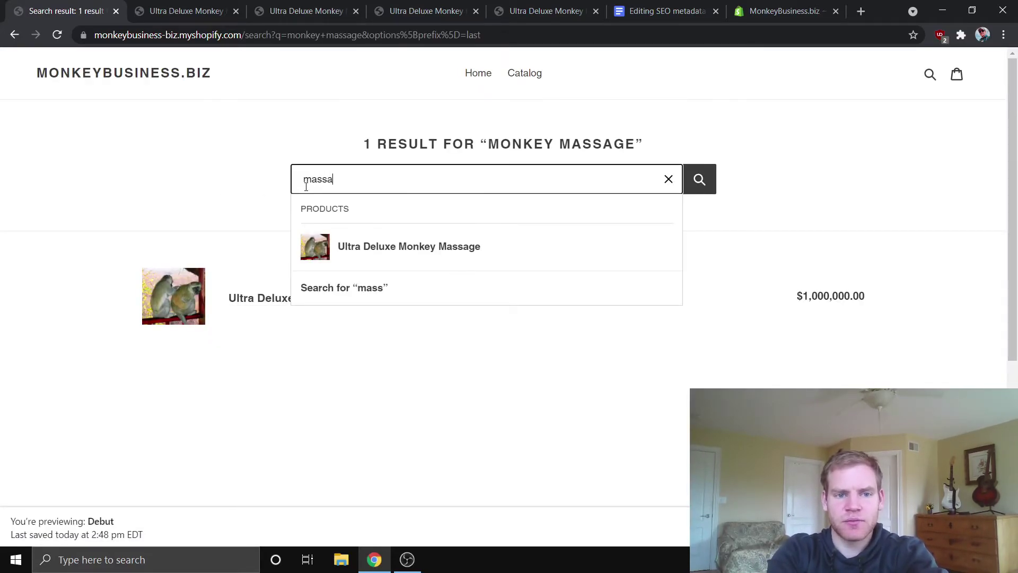
pyautogui.write('ge')
pyautogui.press('Return')
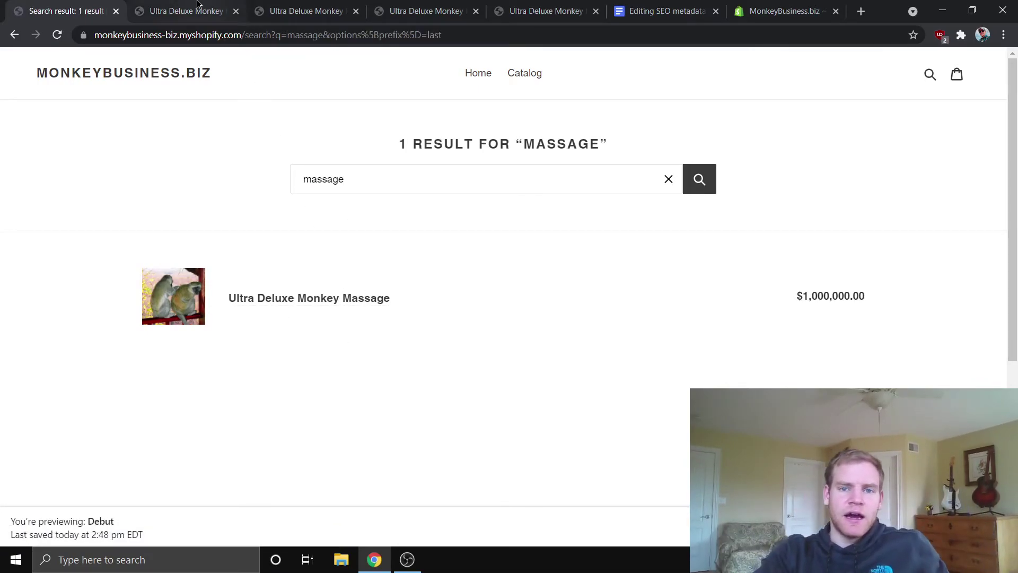
pyautogui.click(139, 11)
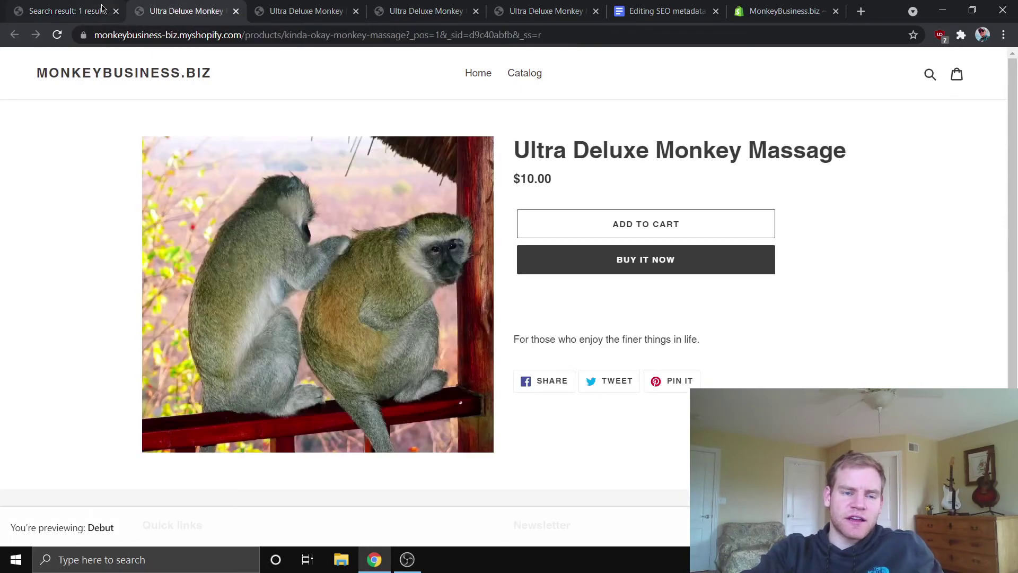
pyautogui.click(79, 11)
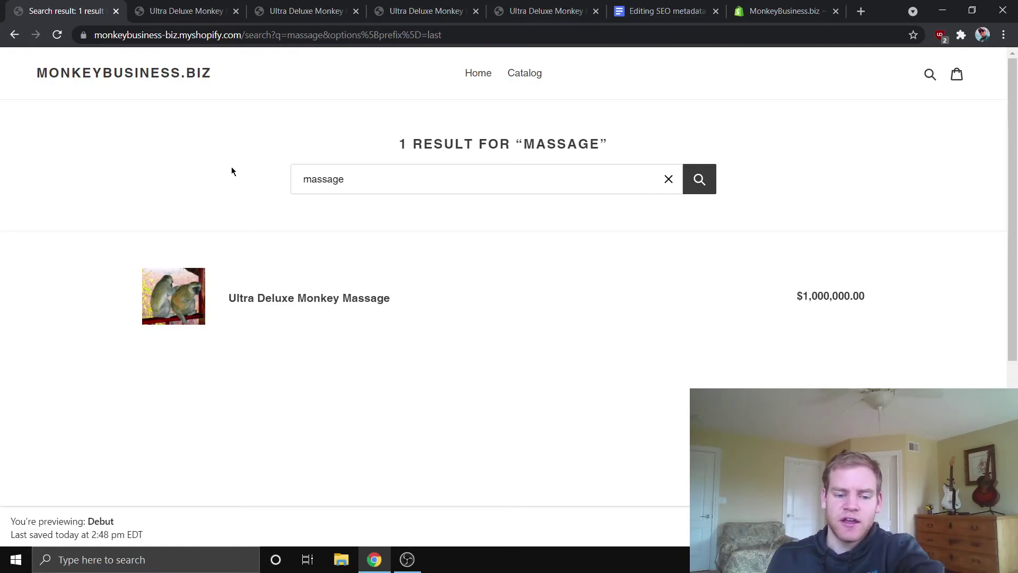
pyautogui.press('F5')
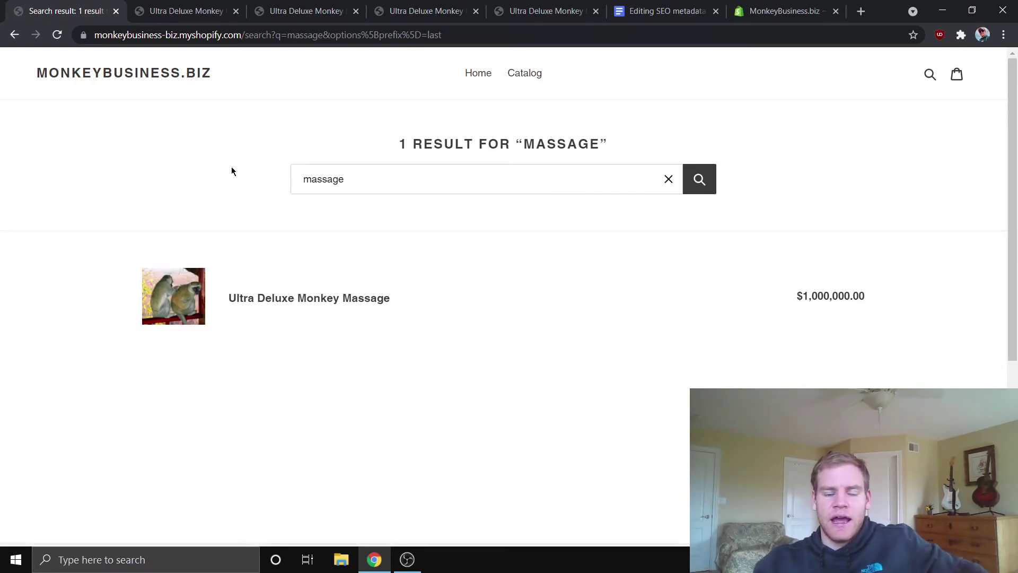
pyautogui.scroll(-2, 253, 180)
pyautogui.scroll(2, 260, 211)
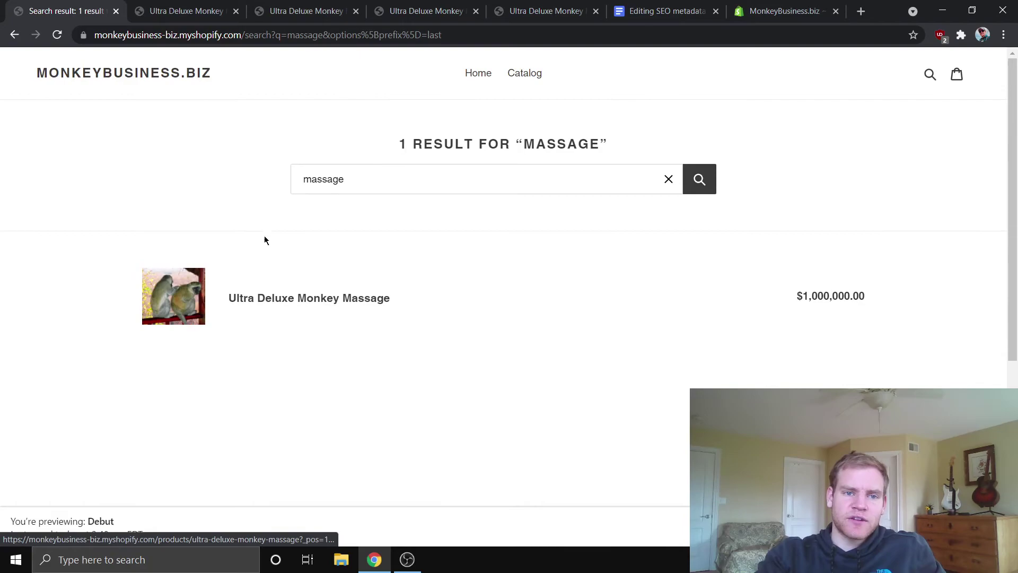
pyautogui.click(176, 81)
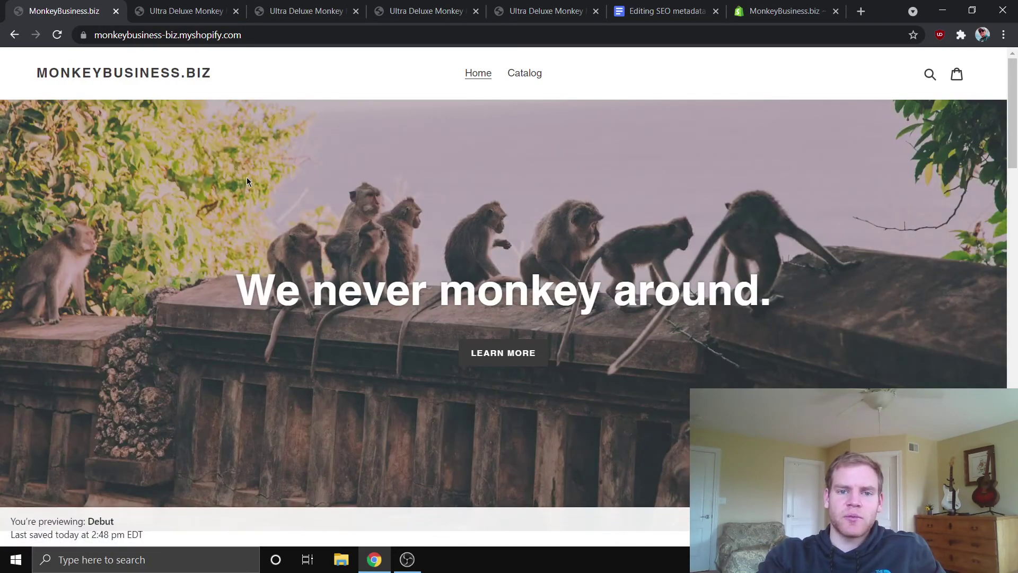